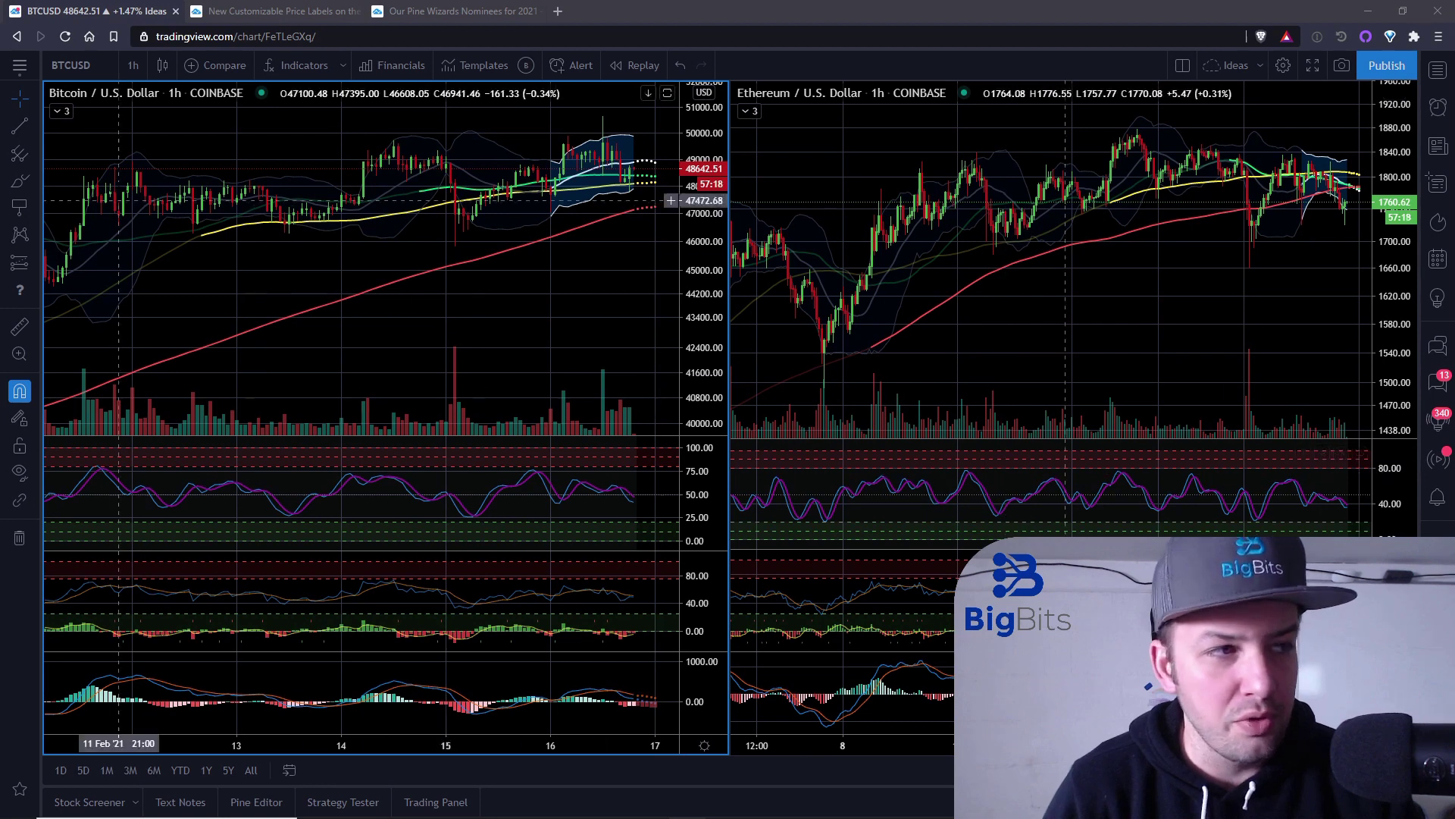
Browse the recent feature announcements from the main chart menu, then close them.
{"action": "left_click", "coordinate": [20, 67]}
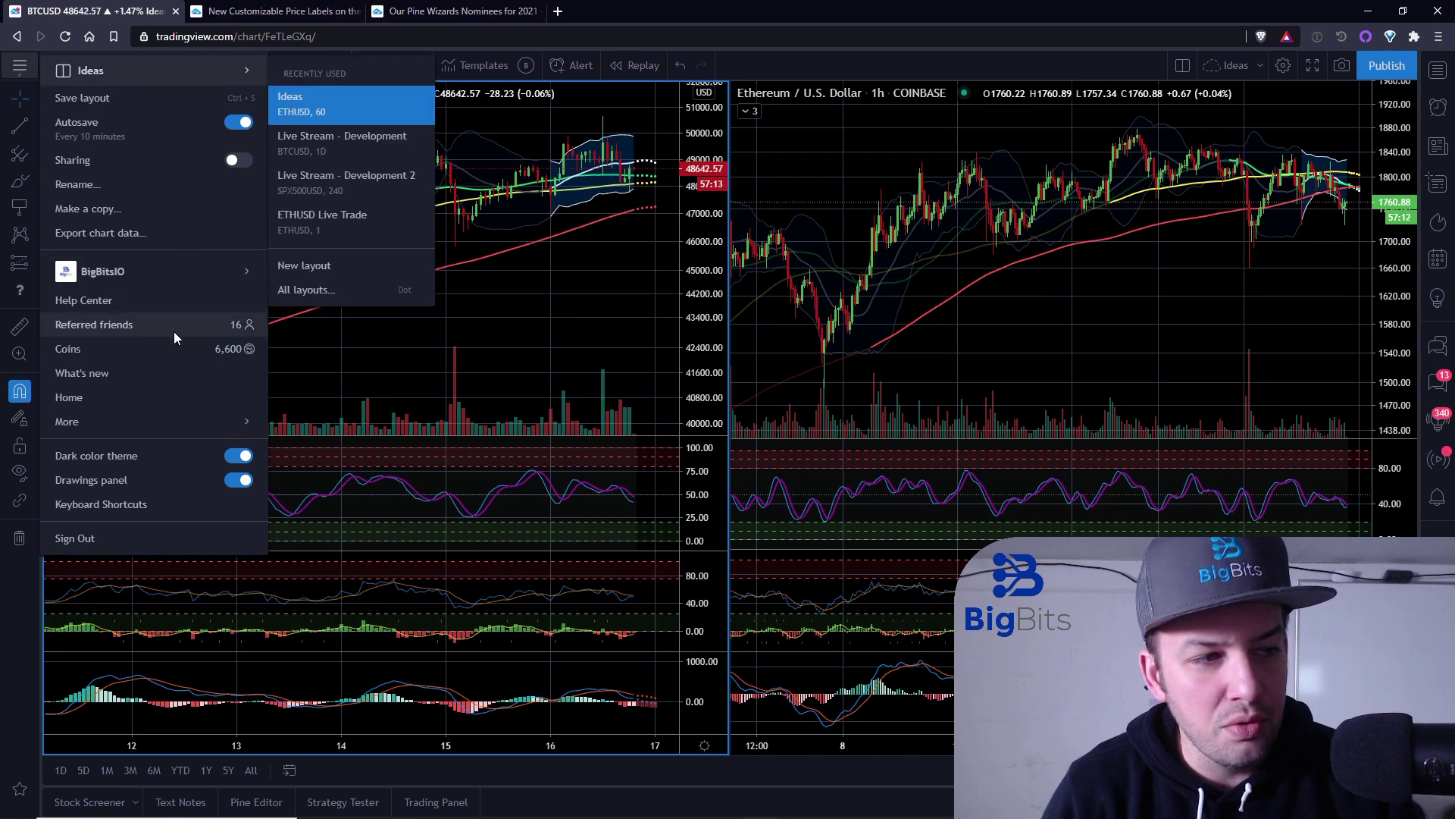
{"action": "left_click", "coordinate": [150, 375]}
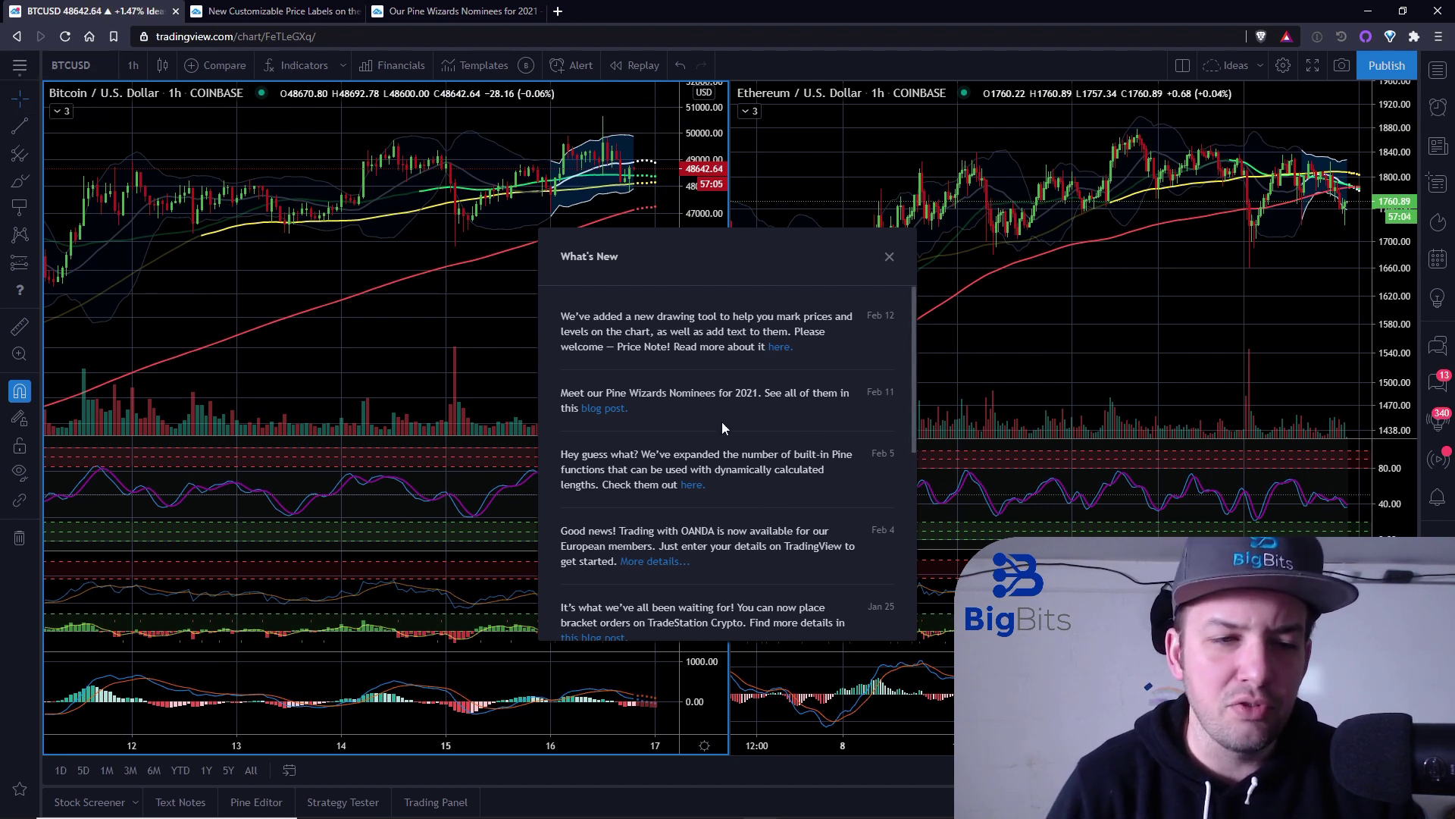
{"action": "left_click", "coordinate": [891, 256]}
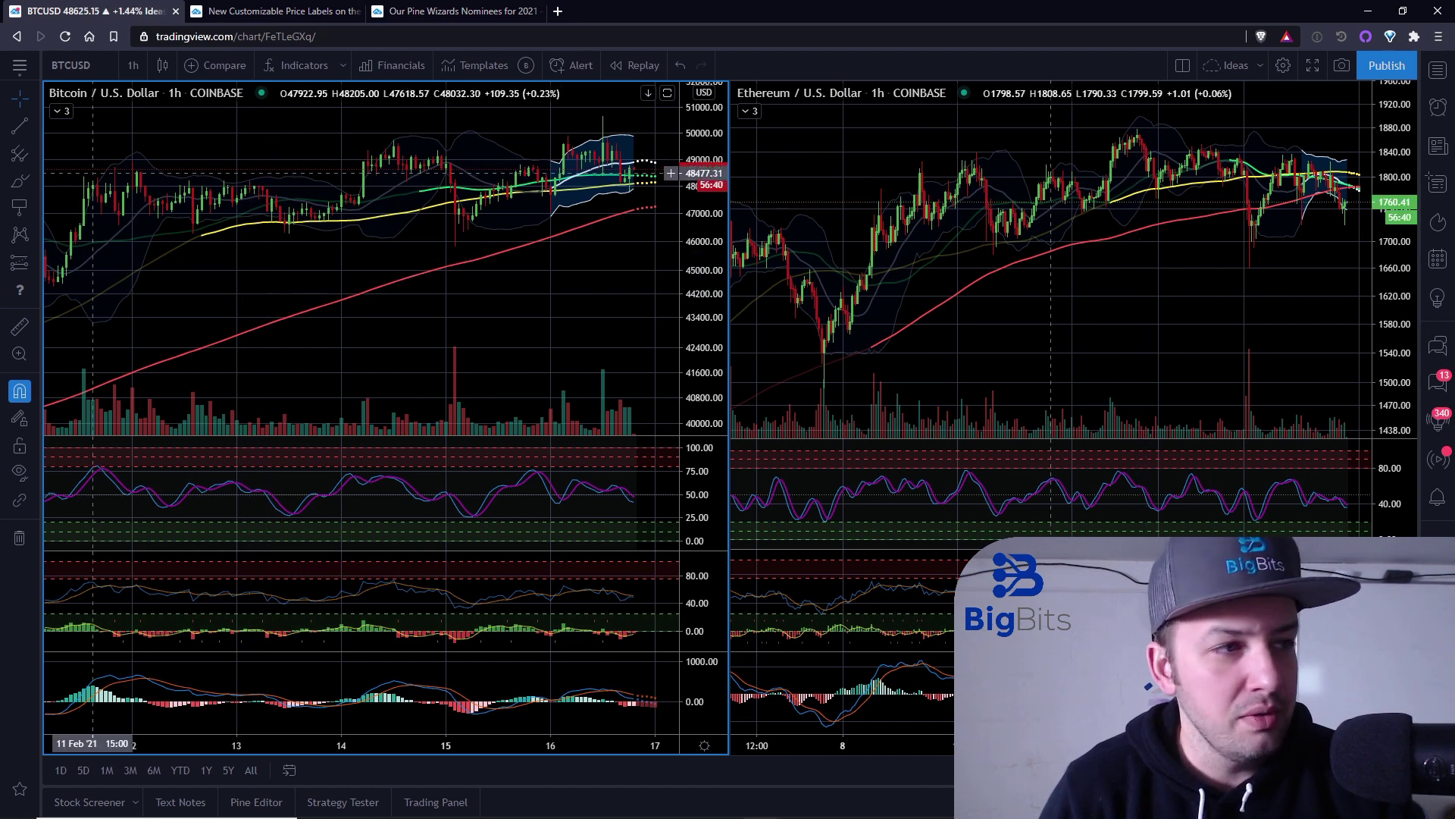
Read through the Price Note blog article, then go back to the BTCUSD chart.
{"action": "left_click", "coordinate": [288, 10]}
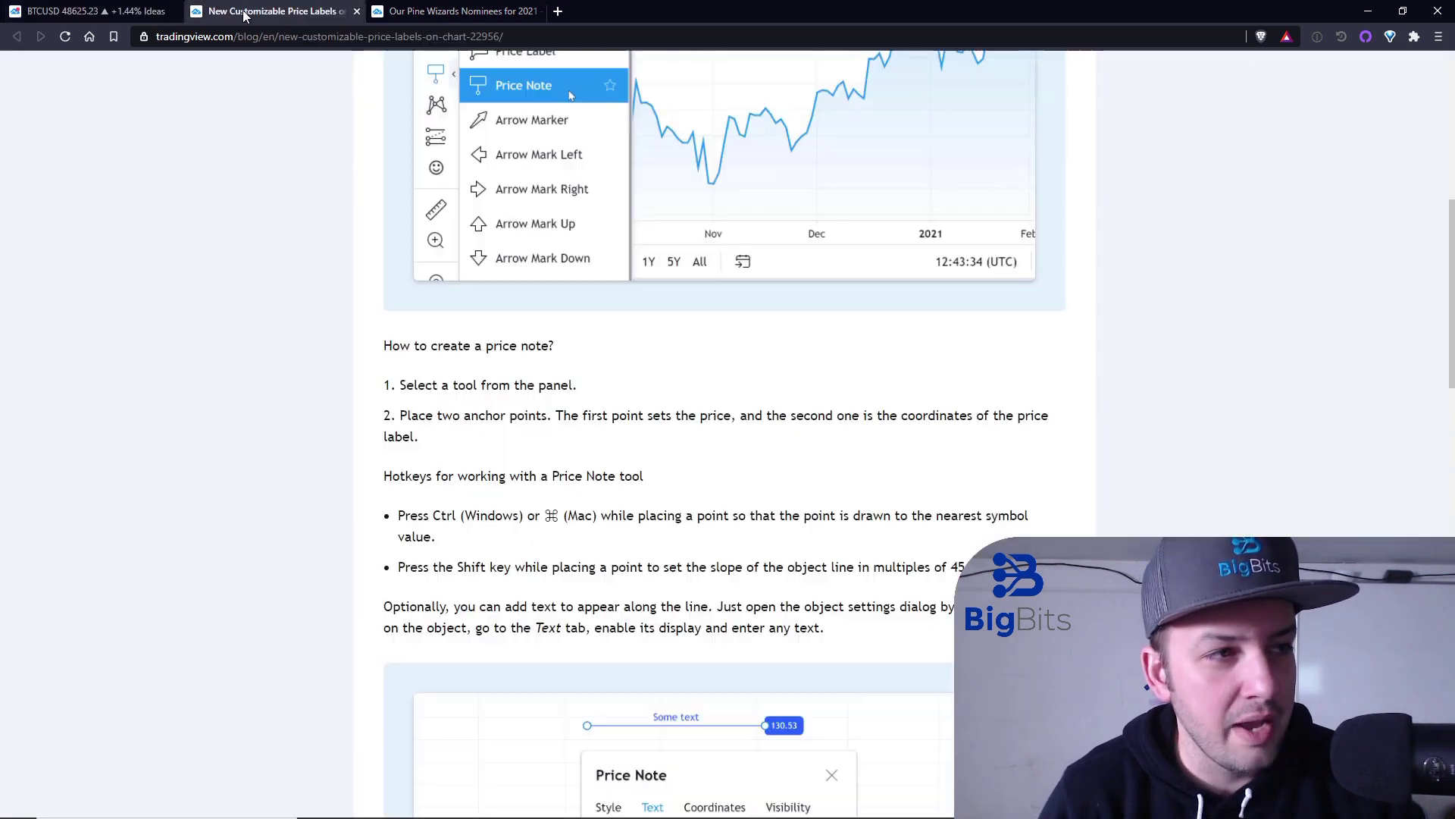
{"action": "scroll", "coordinate": [247, 319], "scroll_direction": "up", "scroll_amount": 8}
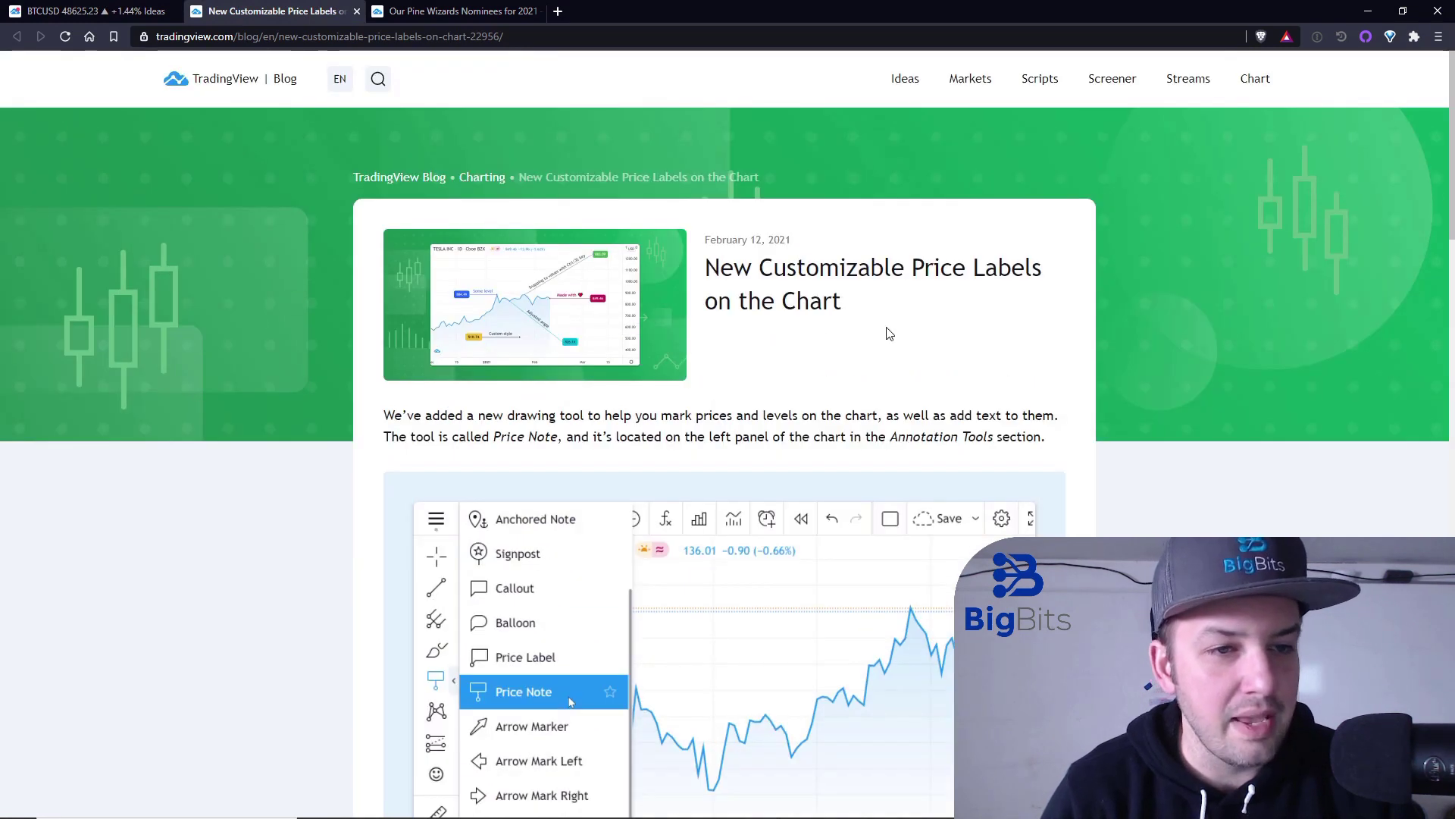
{"action": "scroll", "coordinate": [942, 229], "scroll_direction": "down", "scroll_amount": 2}
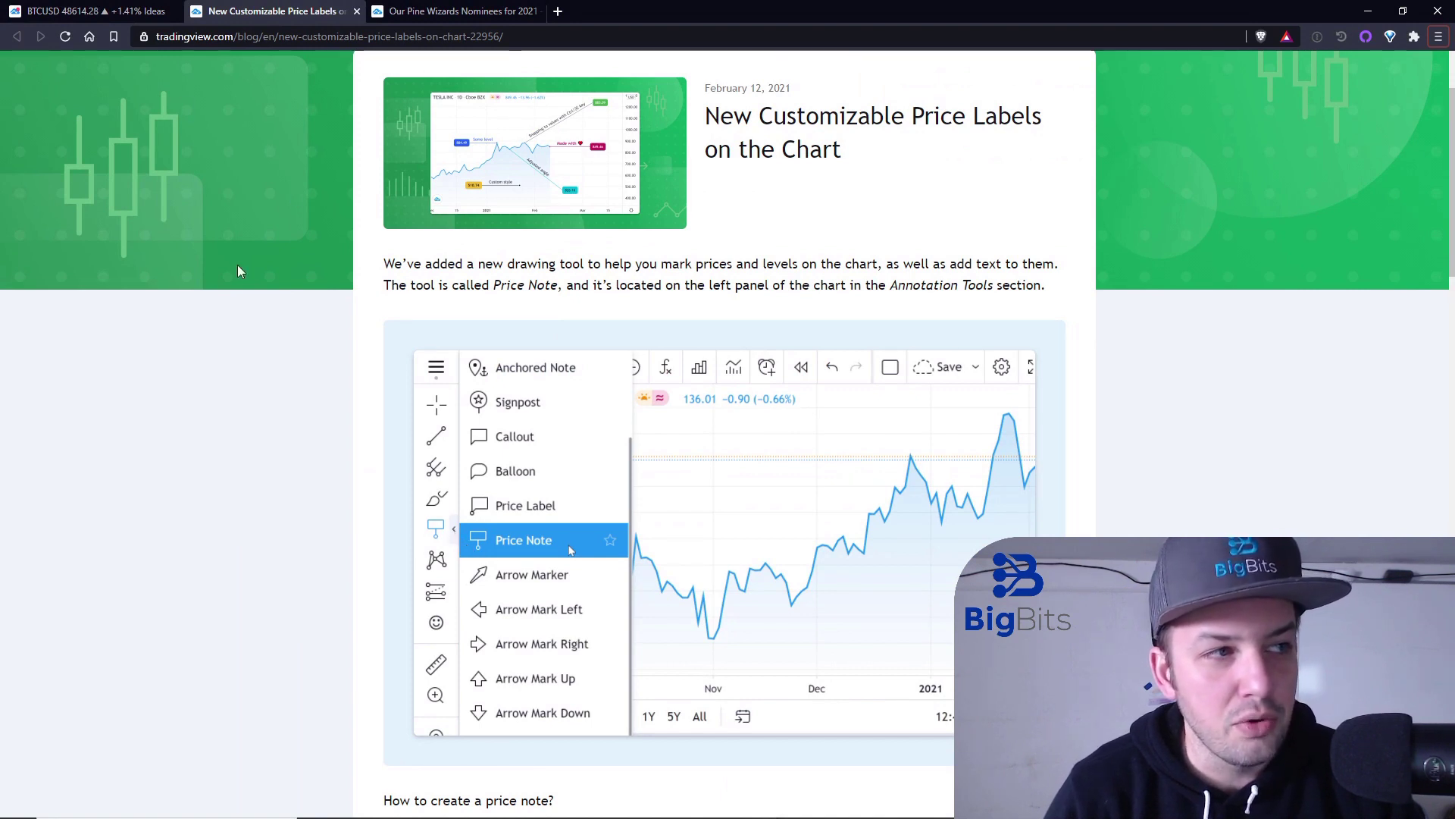
{"action": "scroll", "coordinate": [356, 386], "scroll_direction": "down", "scroll_amount": 8}
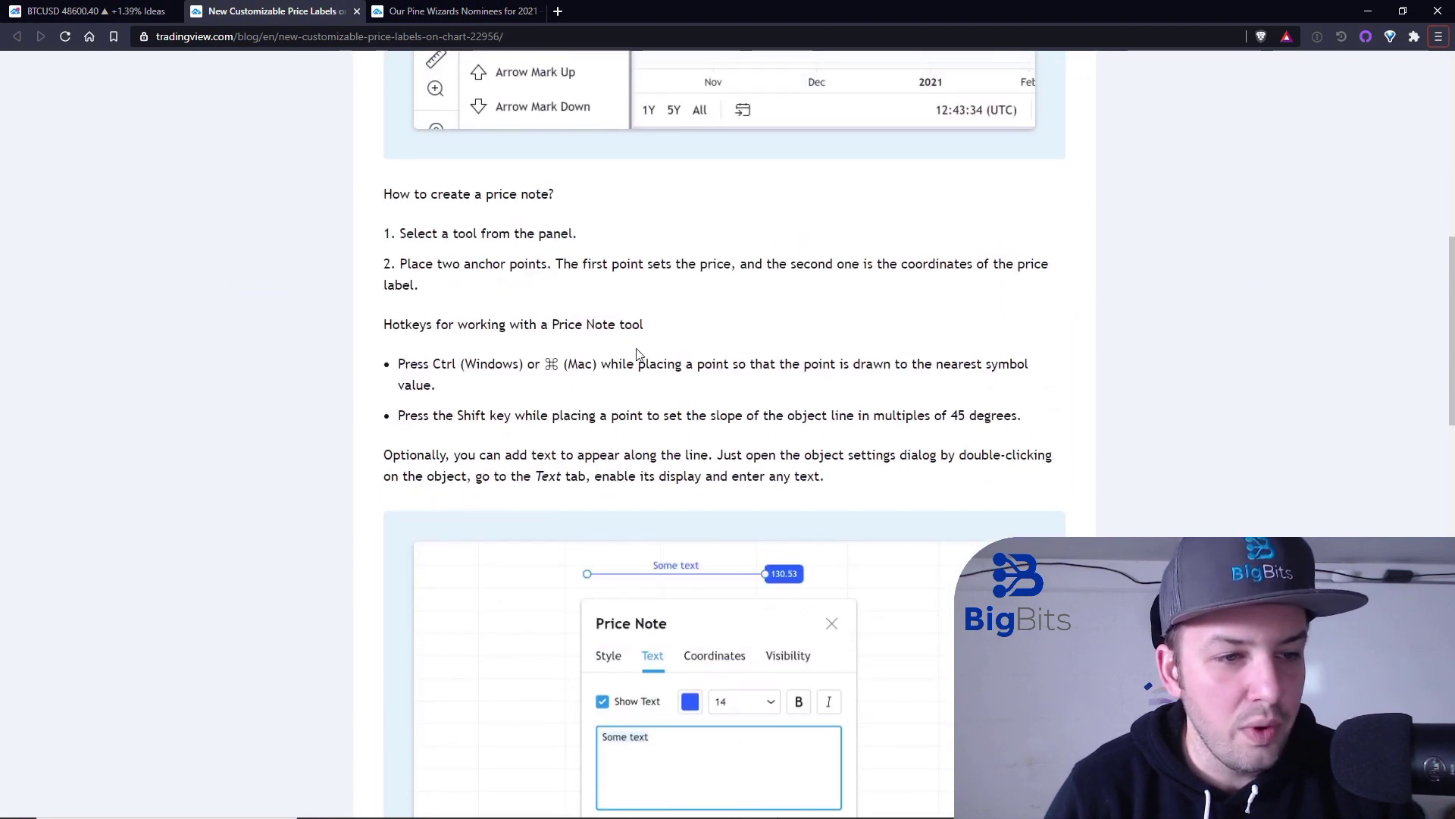
{"action": "scroll", "coordinate": [717, 410], "scroll_direction": "down", "scroll_amount": 5}
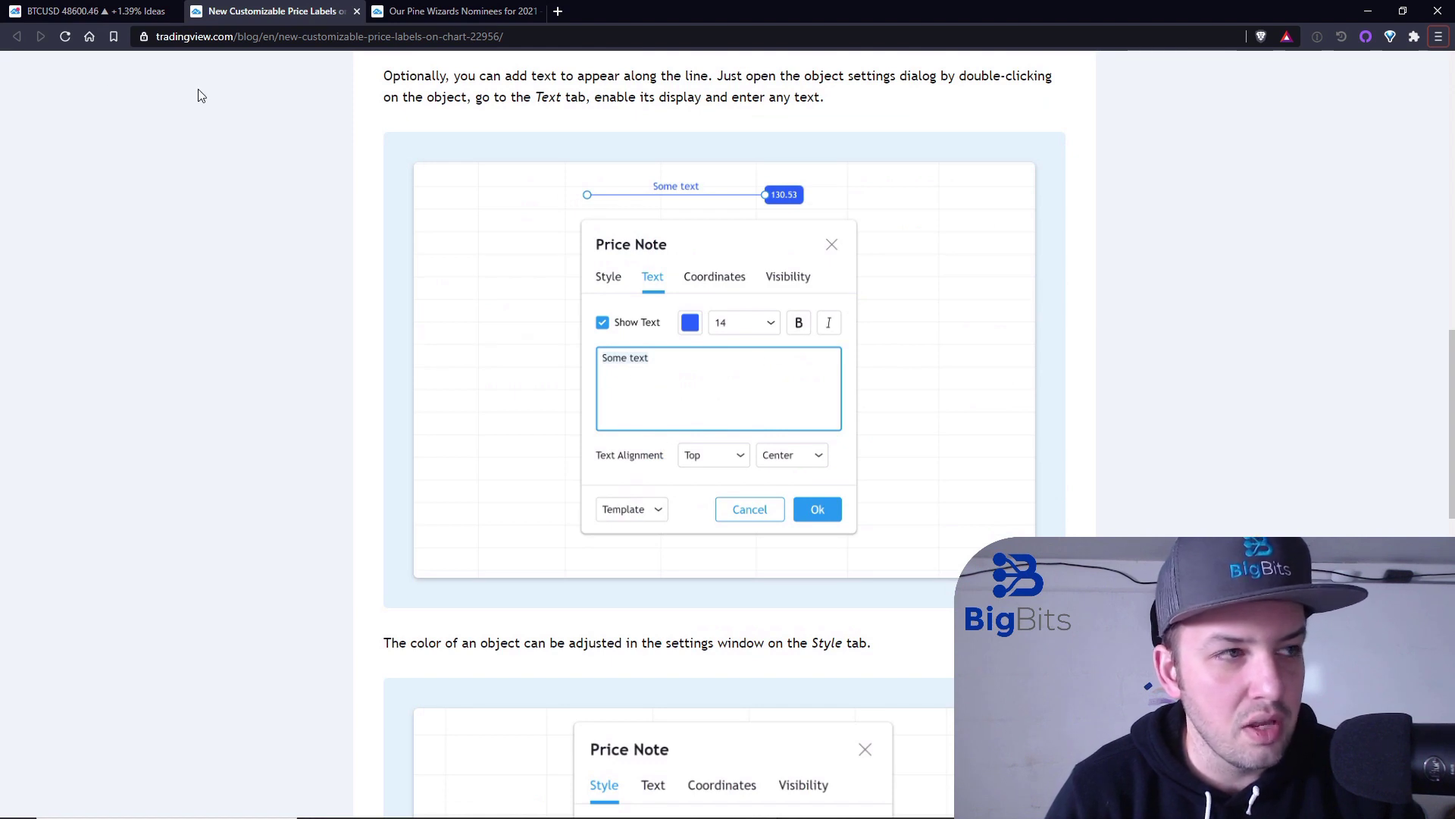
{"action": "left_click", "coordinate": [95, 11]}
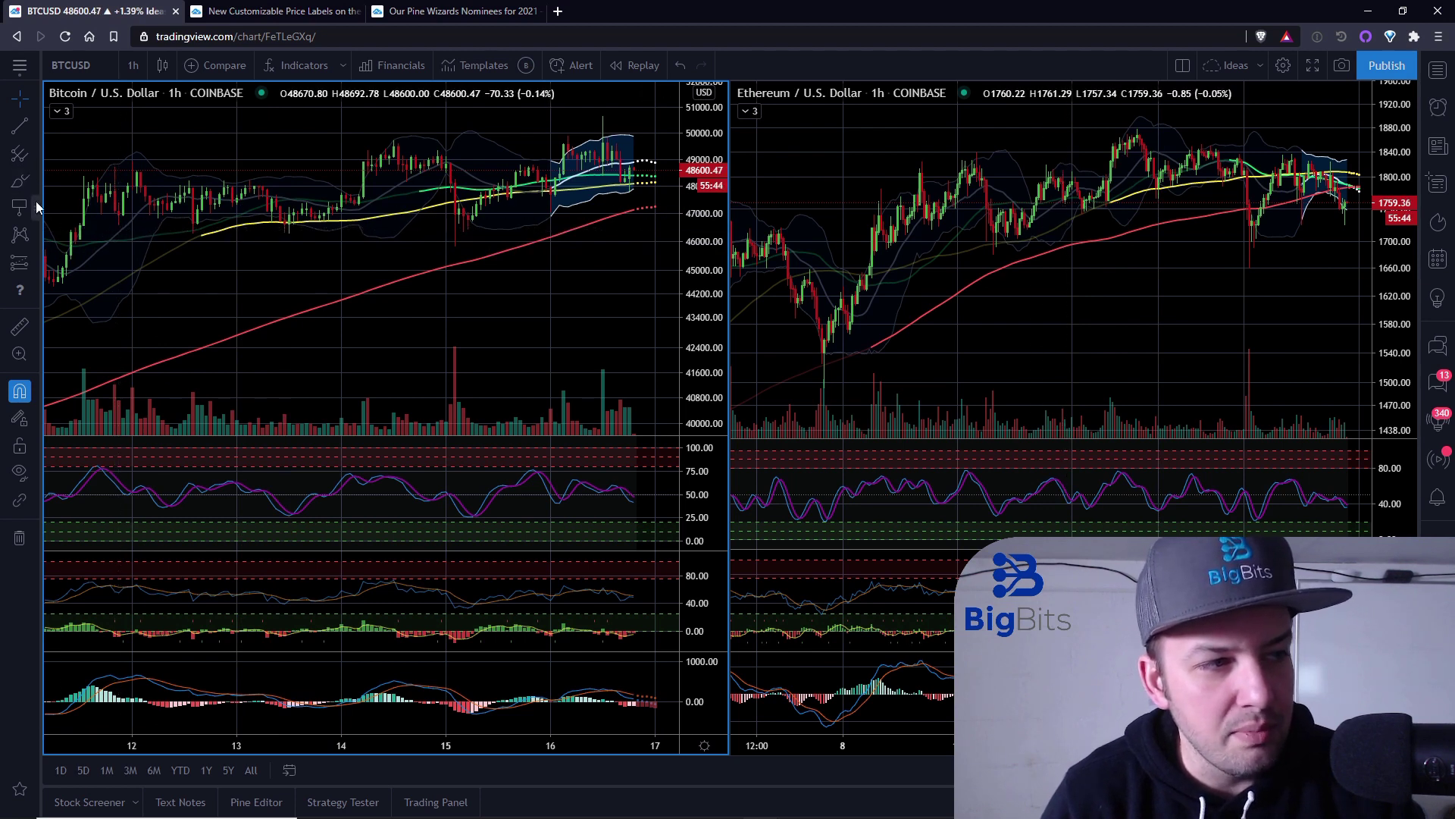
Draw a Price Note anchored at the 45850.00 candle low with its label below right.
{"action": "left_click", "coordinate": [36, 206]}
{"action": "left_click", "coordinate": [74, 206]}
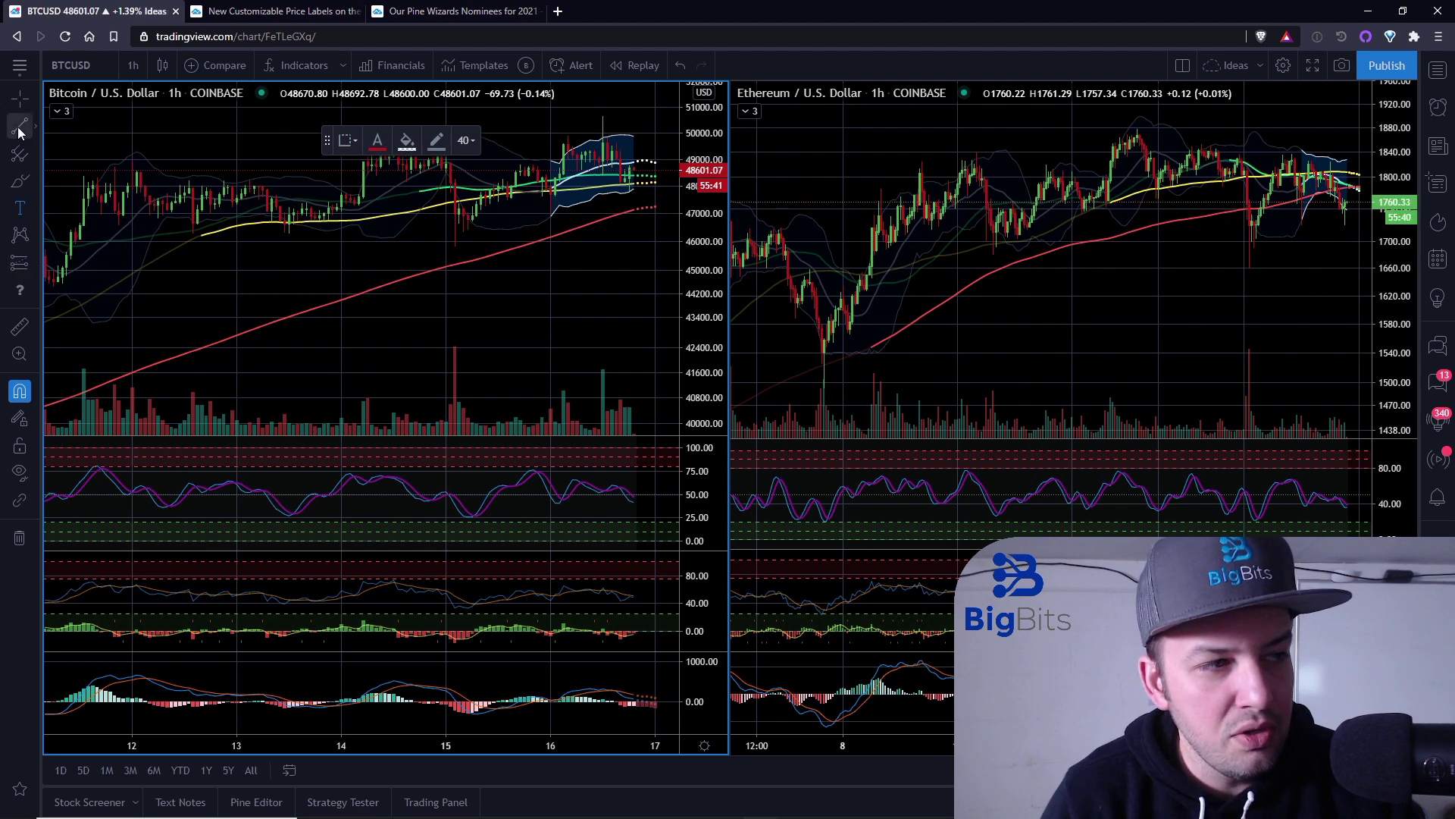
{"action": "left_click", "coordinate": [32, 213]}
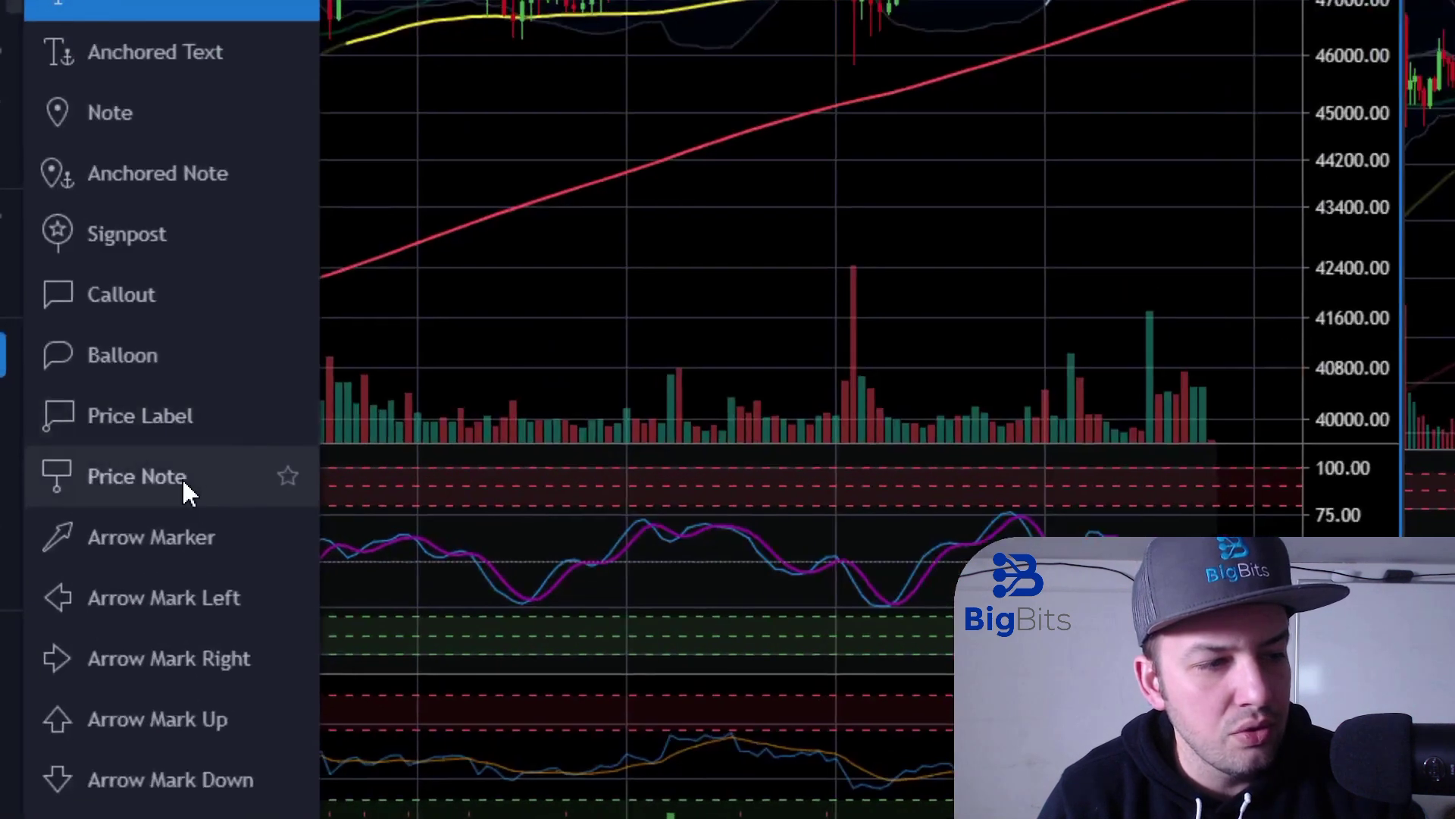
{"action": "left_click", "coordinate": [120, 455]}
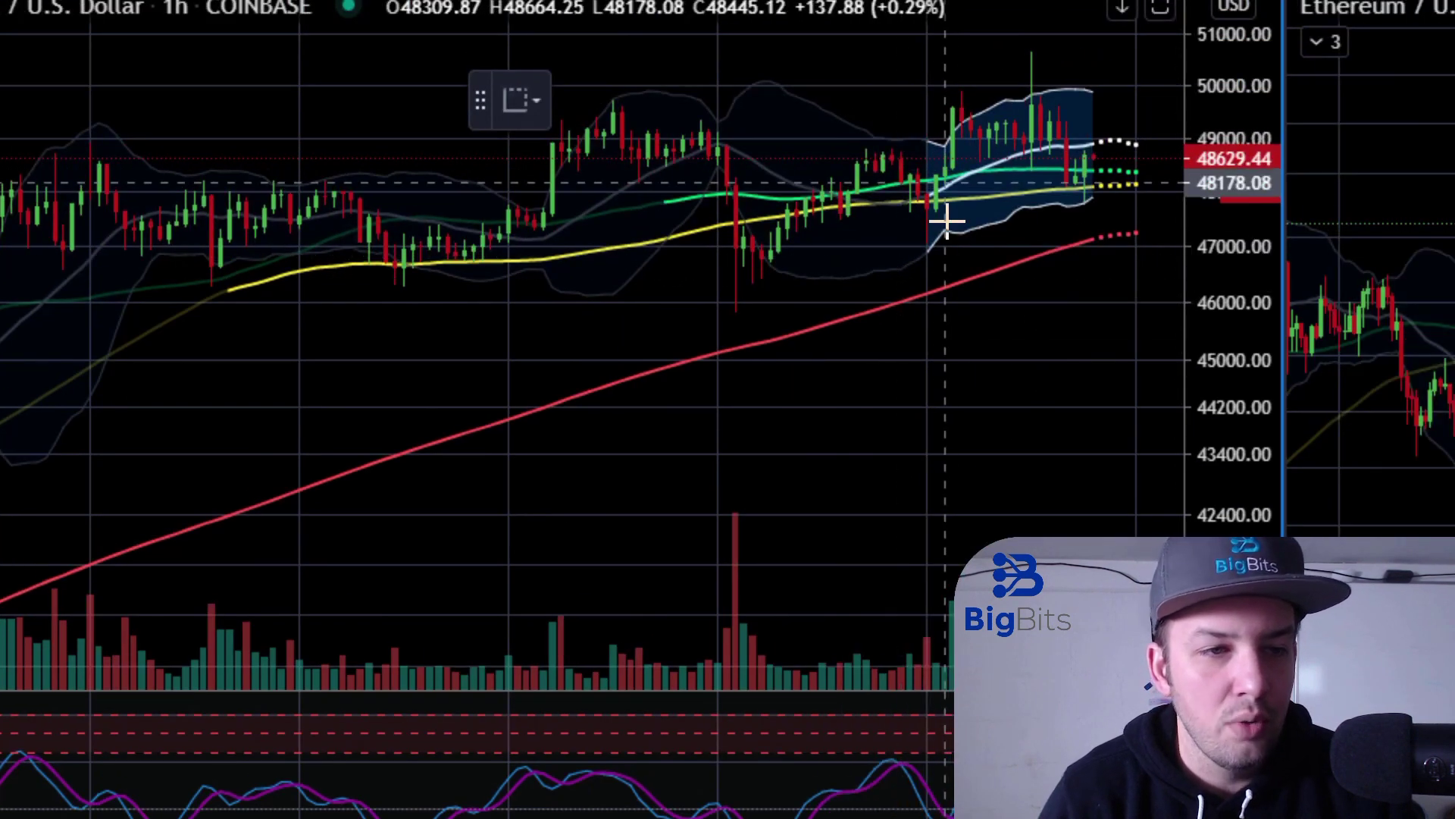
{"action": "left_click", "coordinate": [736, 311]}
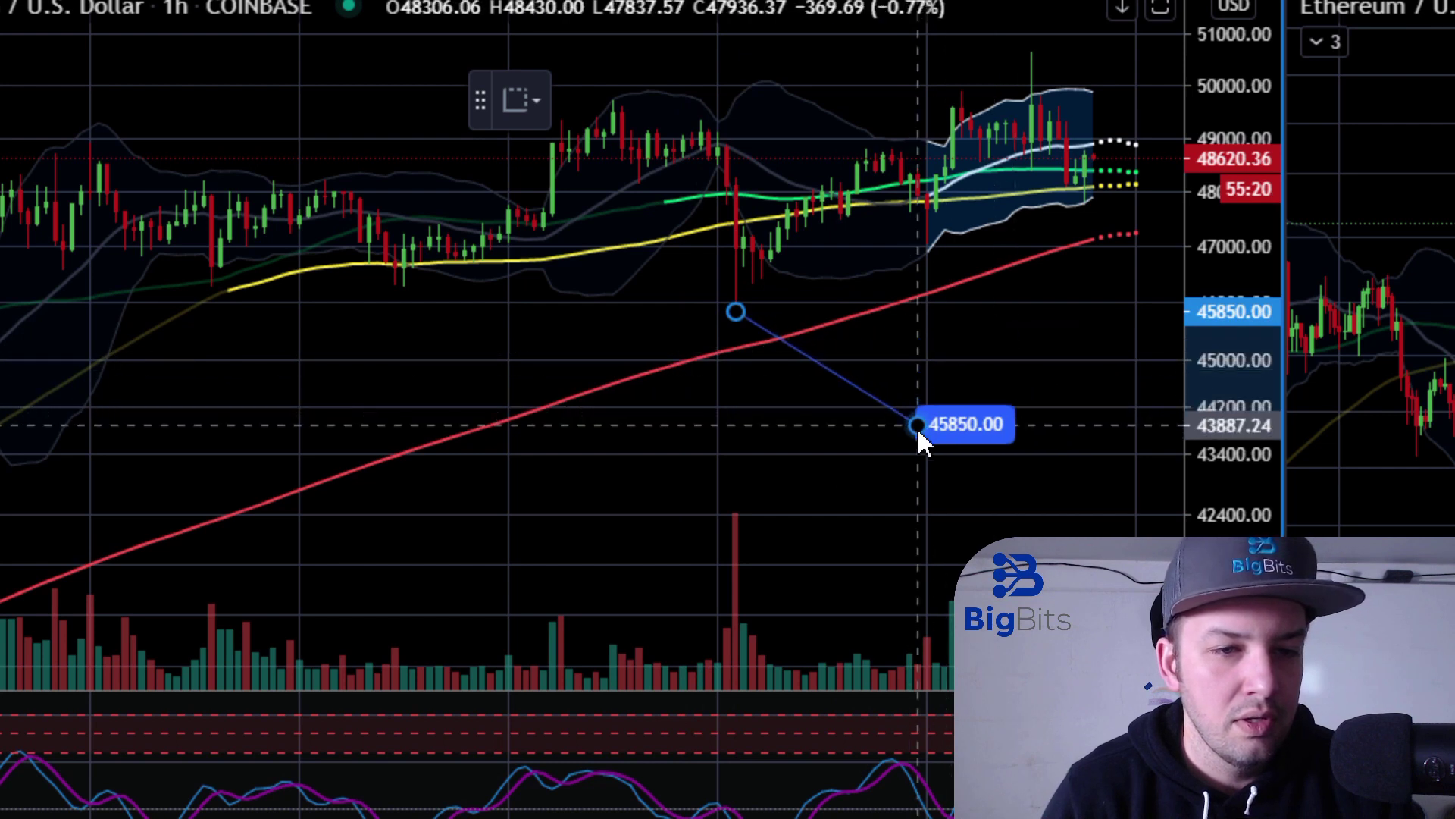
{"action": "left_click", "coordinate": [927, 447]}
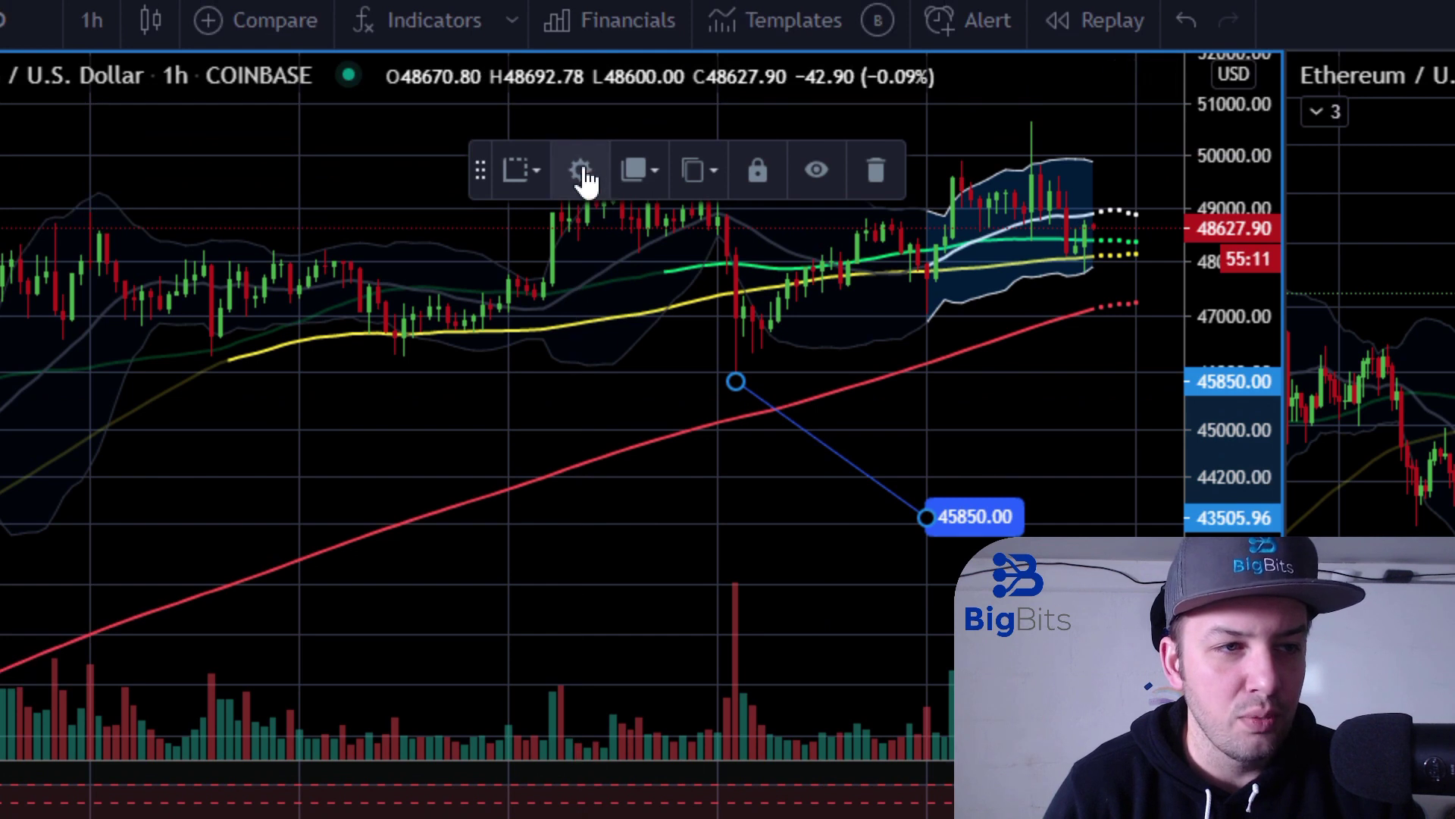
Change the Price Note's first-point price to 46982.00 in its Coordinates settings.
{"action": "left_click", "coordinate": [581, 171]}
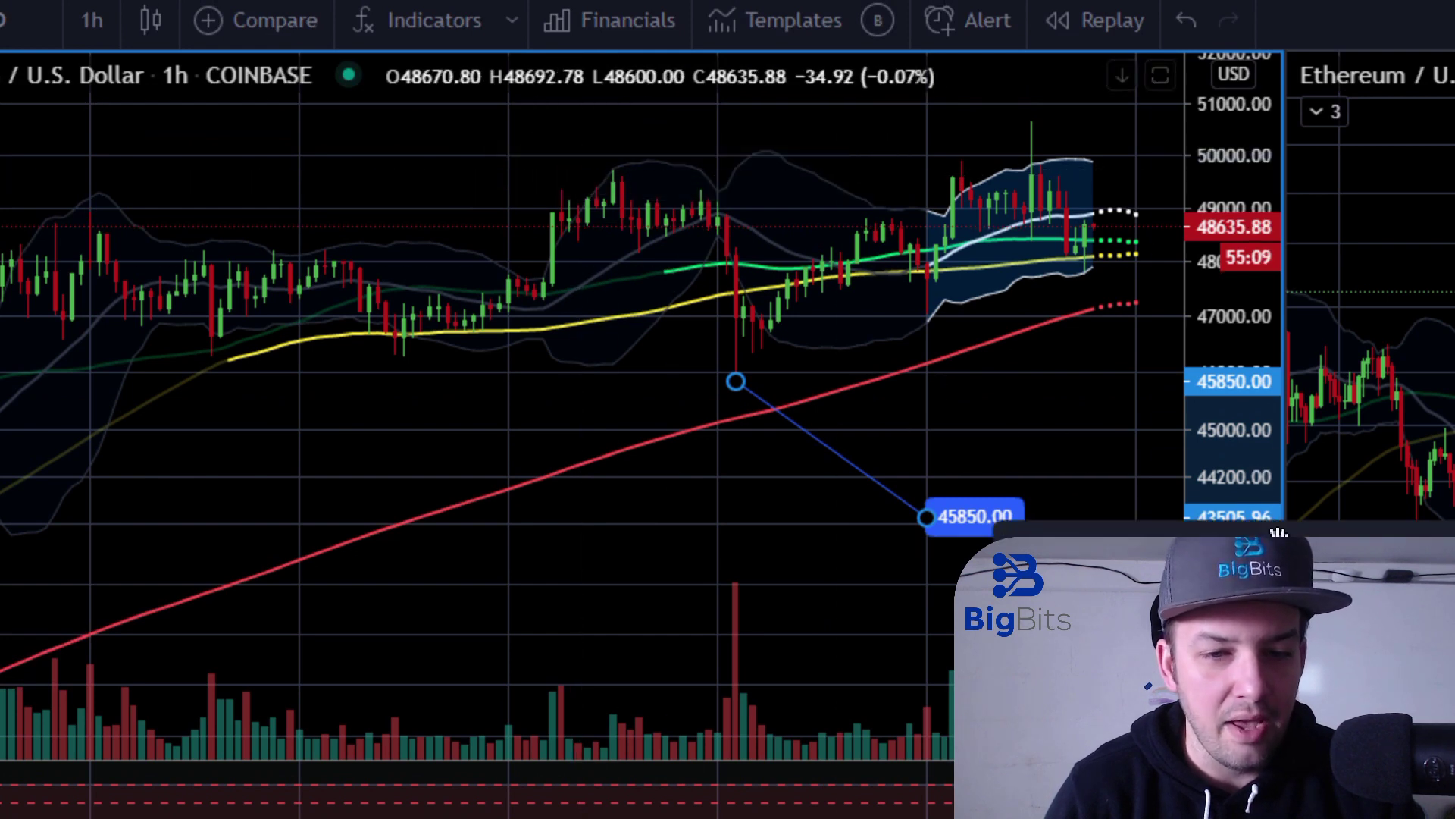
{"action": "left_click_drag", "start_coordinate": [734, 368], "coordinate": [410, 331]}
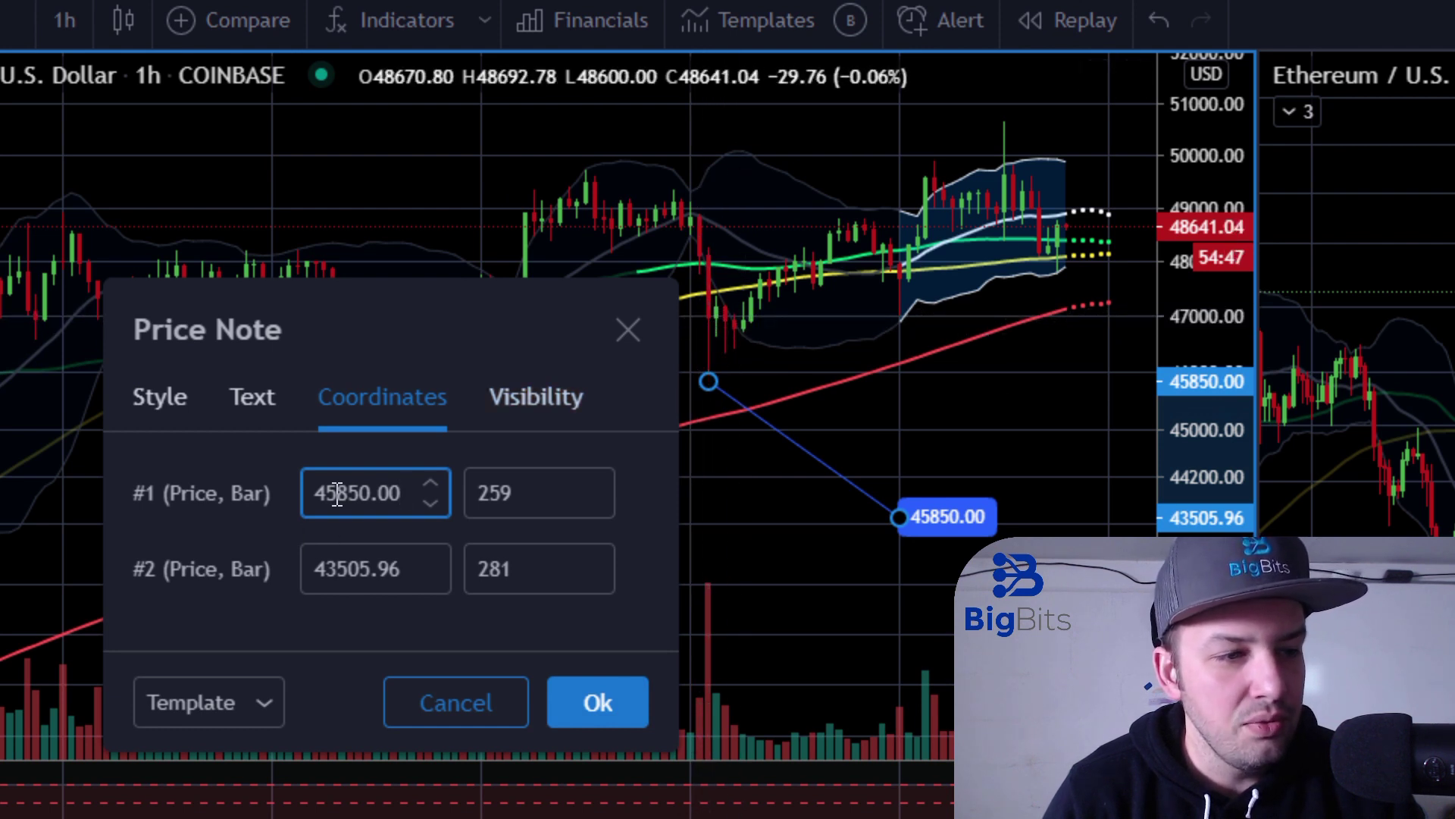
{"action": "left_click_drag", "start_coordinate": [337, 485], "coordinate": [374, 487]}
{"action": "type", "text": "6982"}
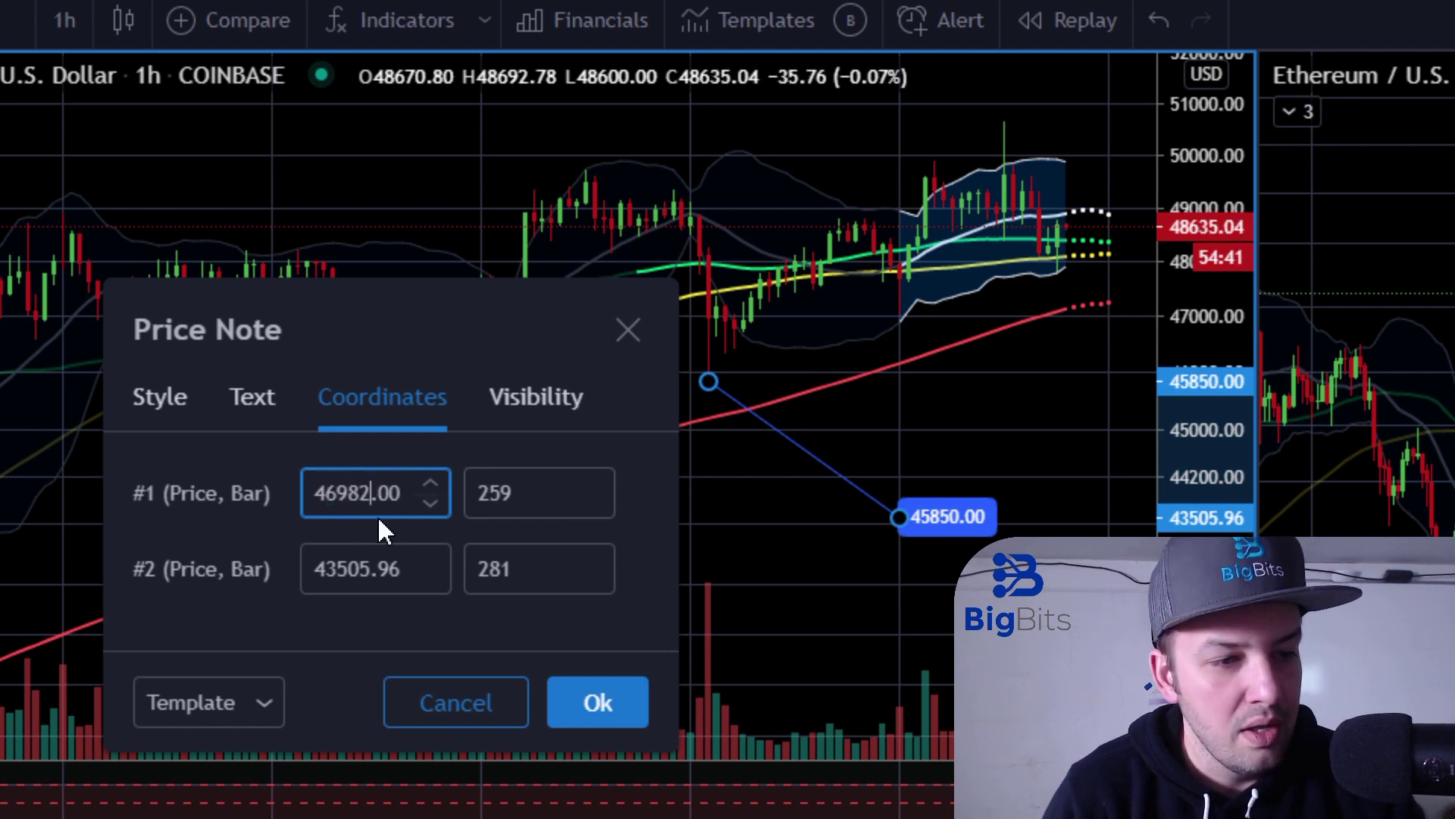
{"action": "left_click", "coordinate": [566, 529]}
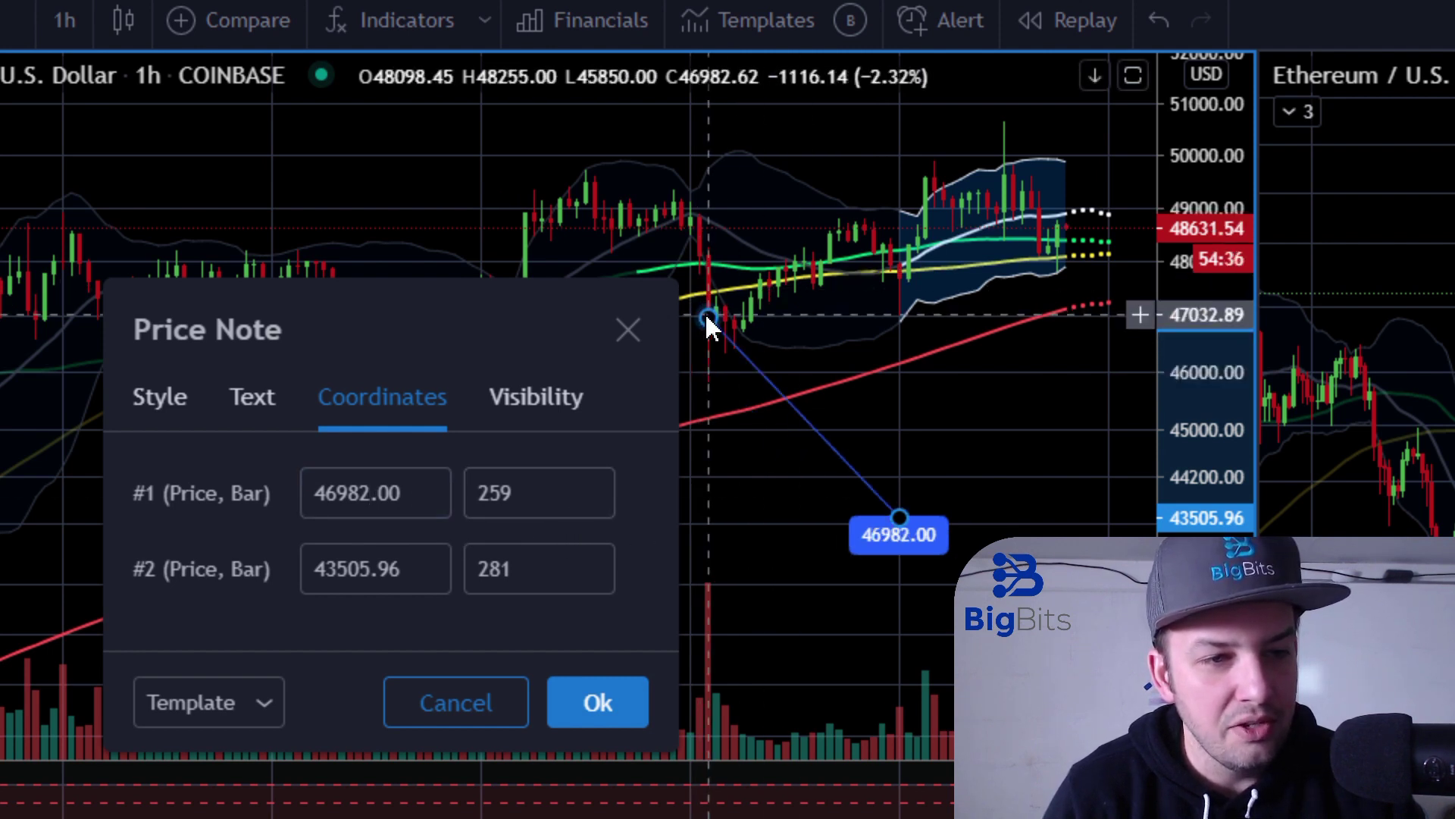
{"action": "mouse_move", "coordinate": [885, 515]}
{"action": "left_mouse_down"}
{"action": "mouse_move", "coordinate": [844, 458]}
{"action": "mouse_move", "coordinate": [971, 489]}
{"action": "mouse_move", "coordinate": [848, 567]}
{"action": "left_mouse_up"}
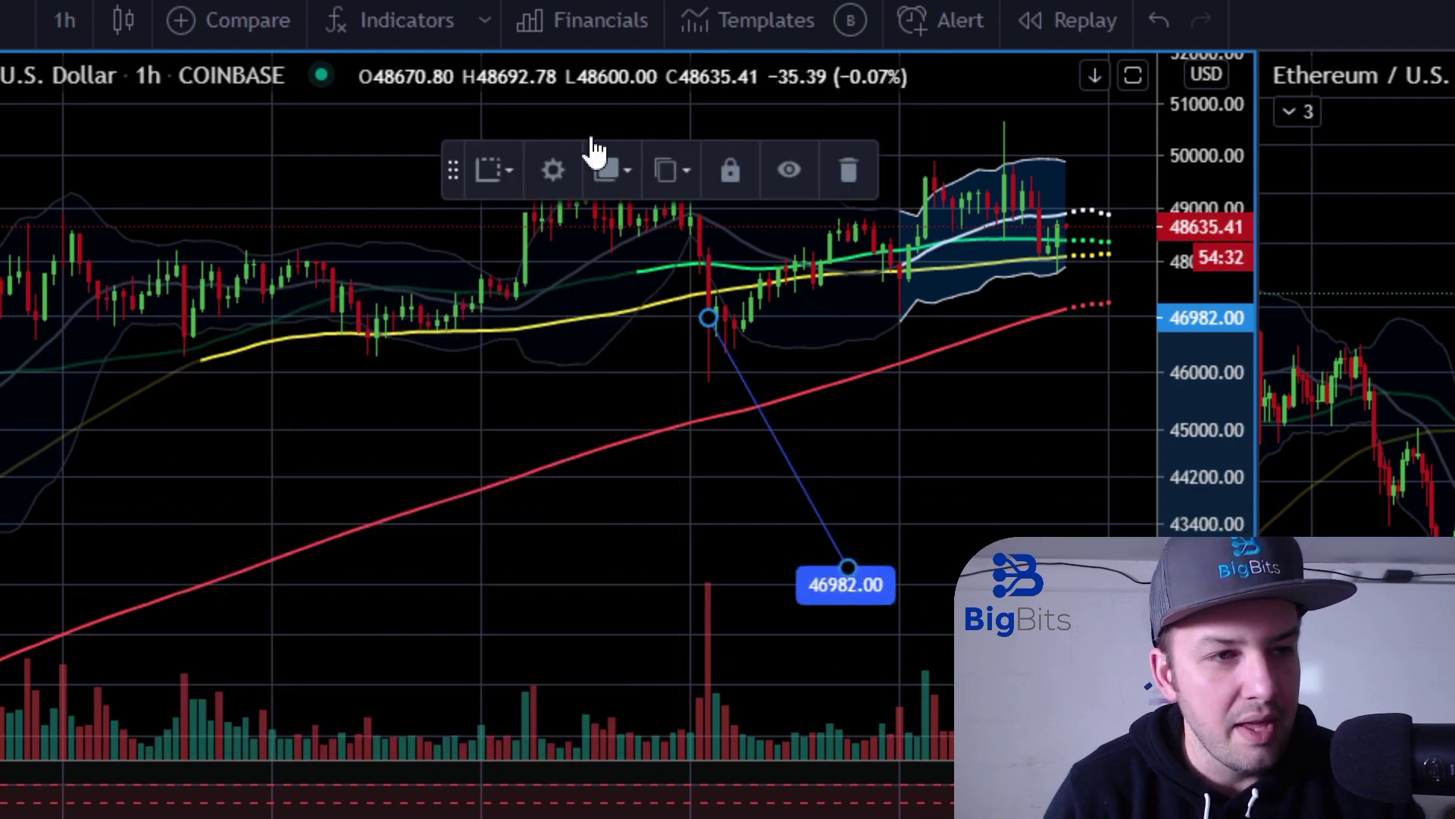
Style the price label with a dark red border, light red background and bold black text.
{"action": "double_click", "coordinate": [846, 585]}
{"action": "left_click_drag", "start_coordinate": [971, 510], "coordinate": [289, 206]}
{"action": "left_click", "coordinate": [195, 325]}
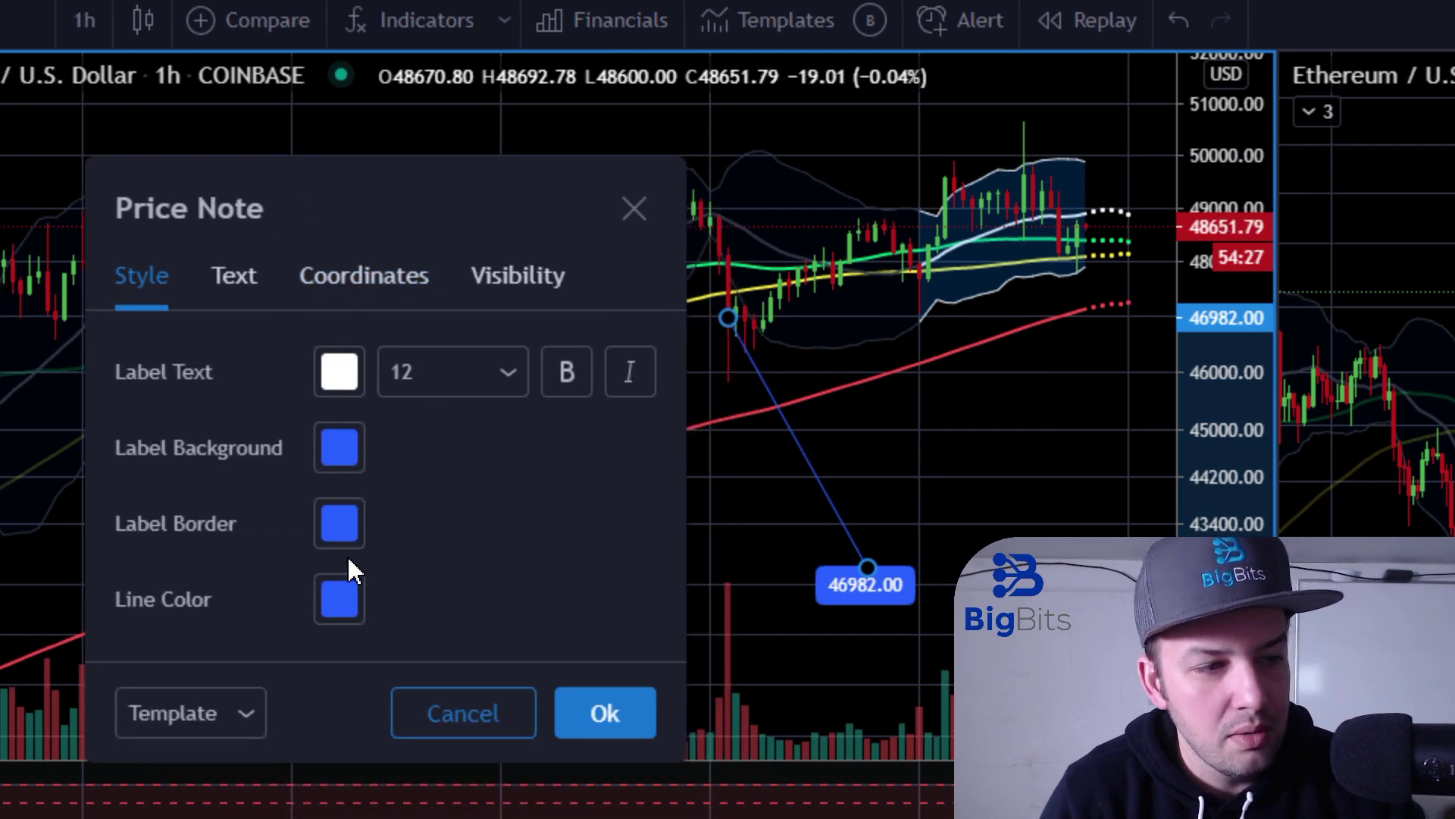
{"action": "left_click", "coordinate": [342, 523]}
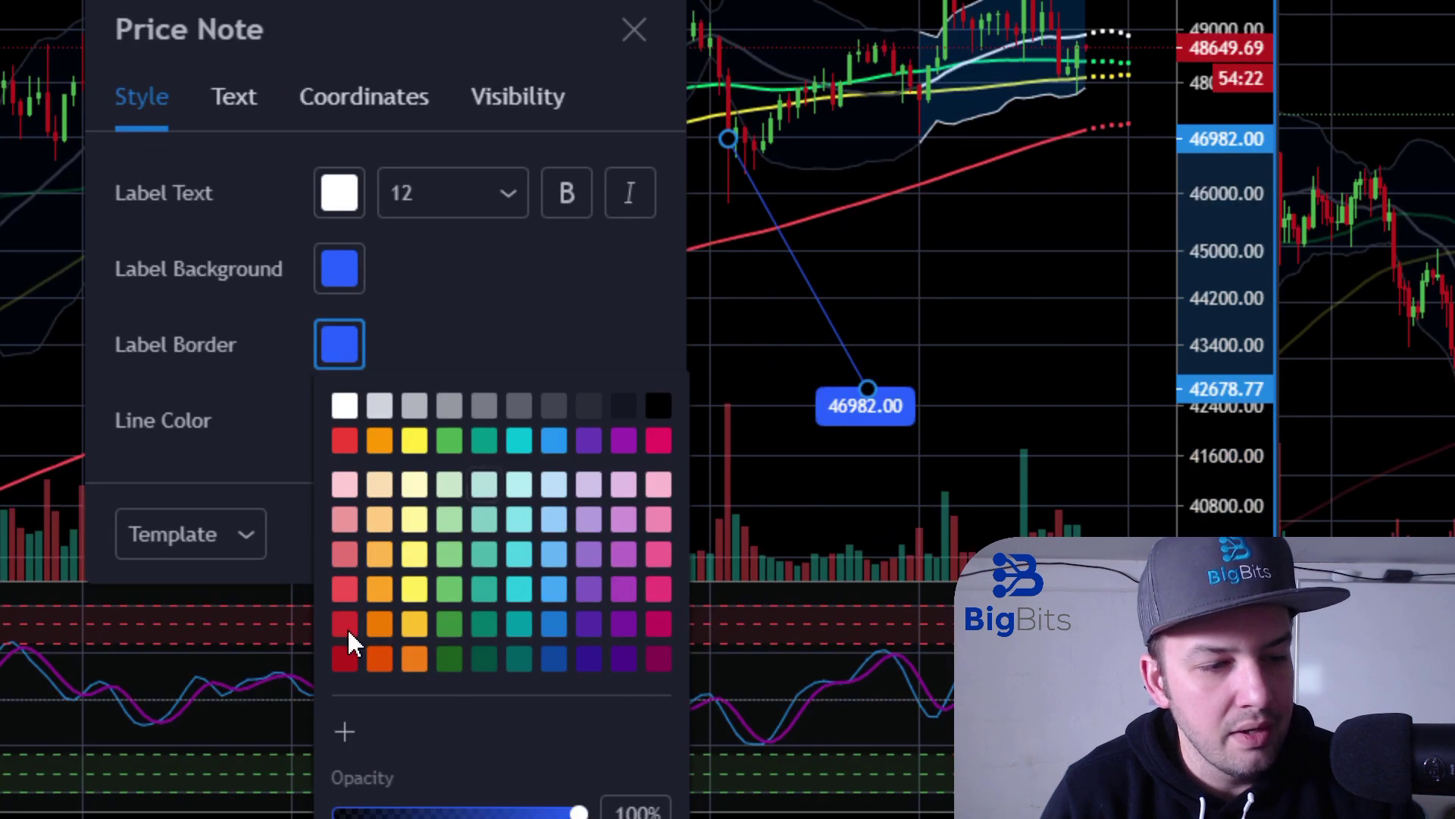
{"action": "left_click", "coordinate": [342, 664]}
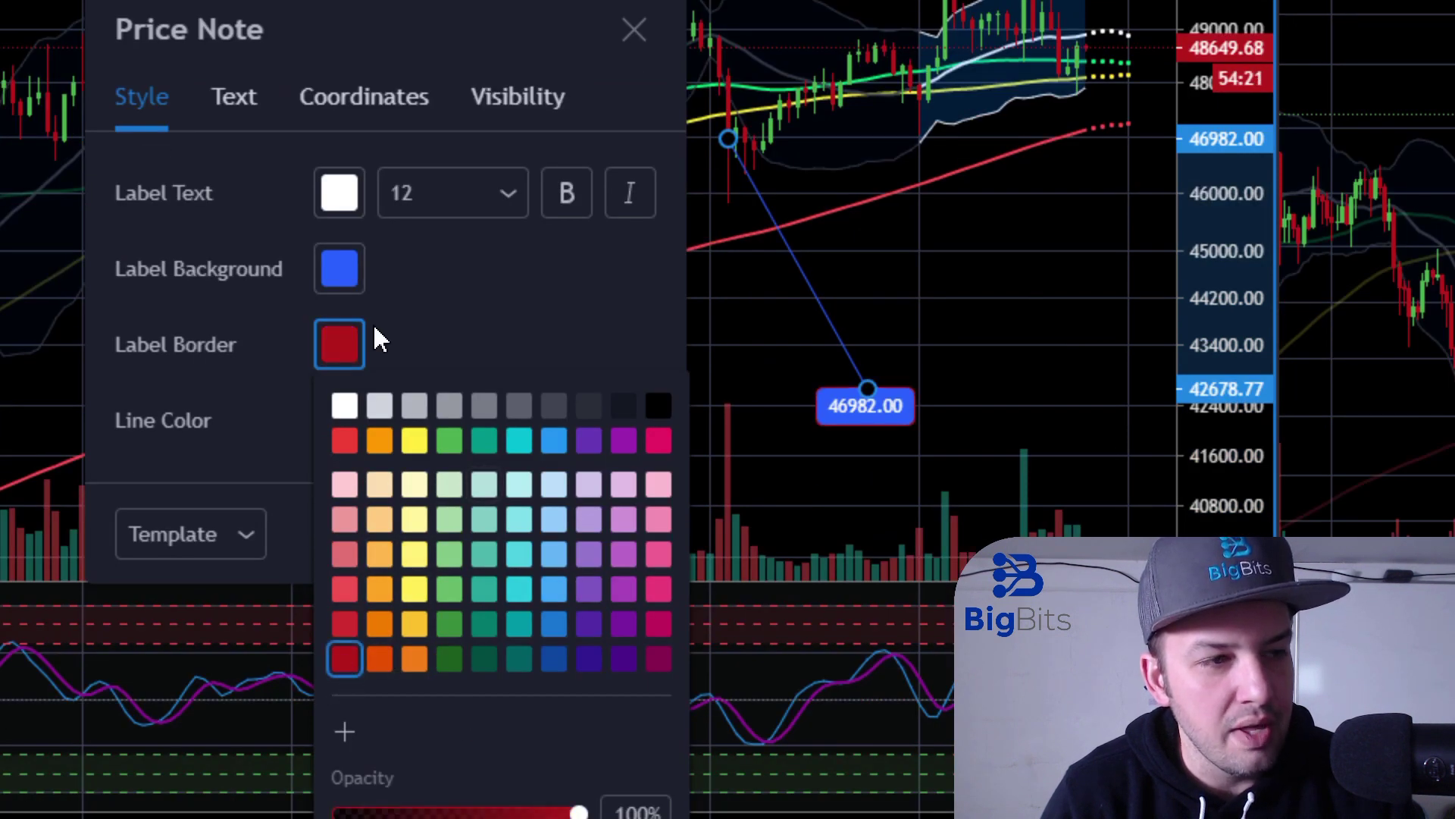
{"action": "left_click", "coordinate": [322, 264]}
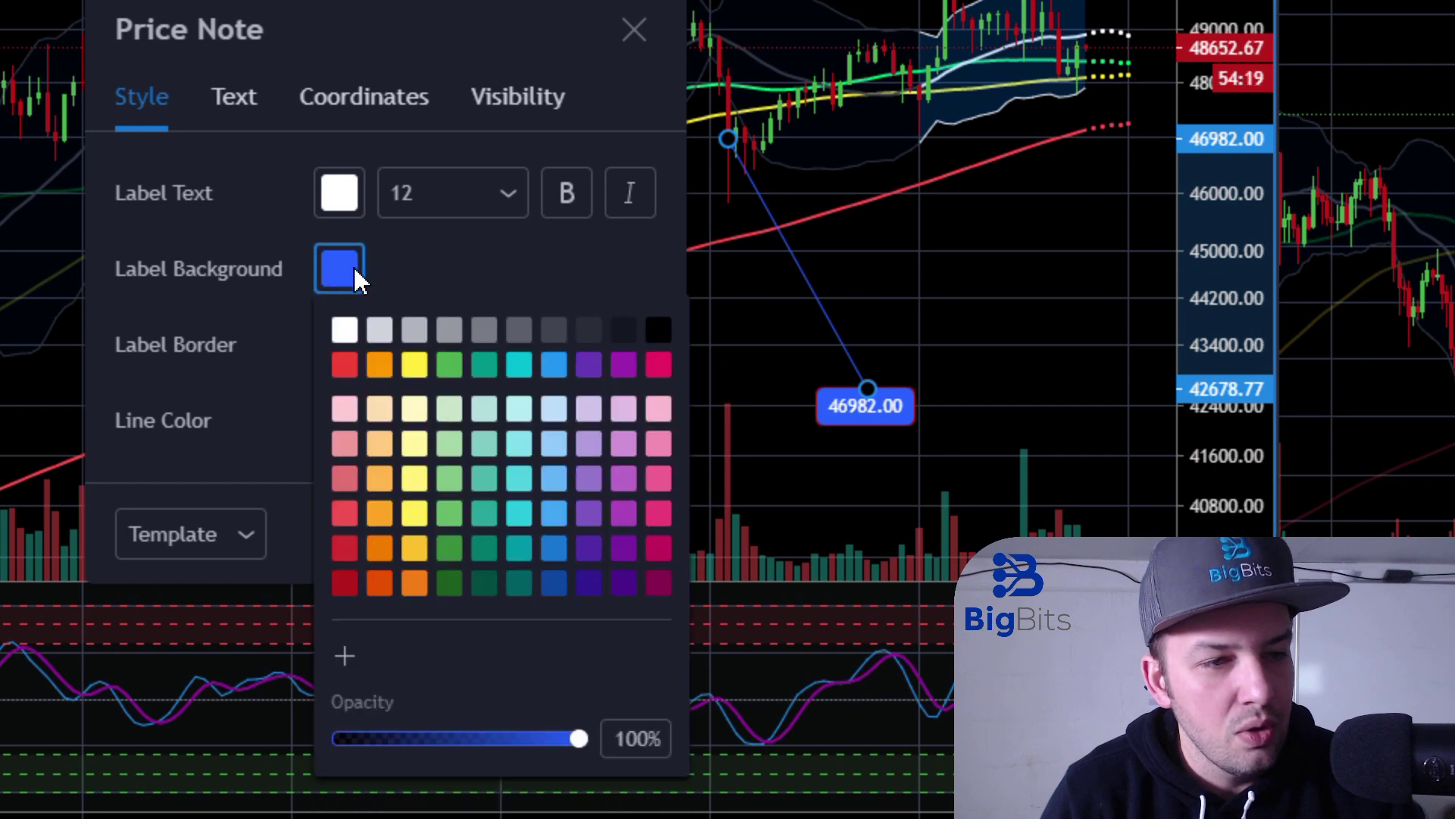
{"action": "left_click", "coordinate": [344, 477]}
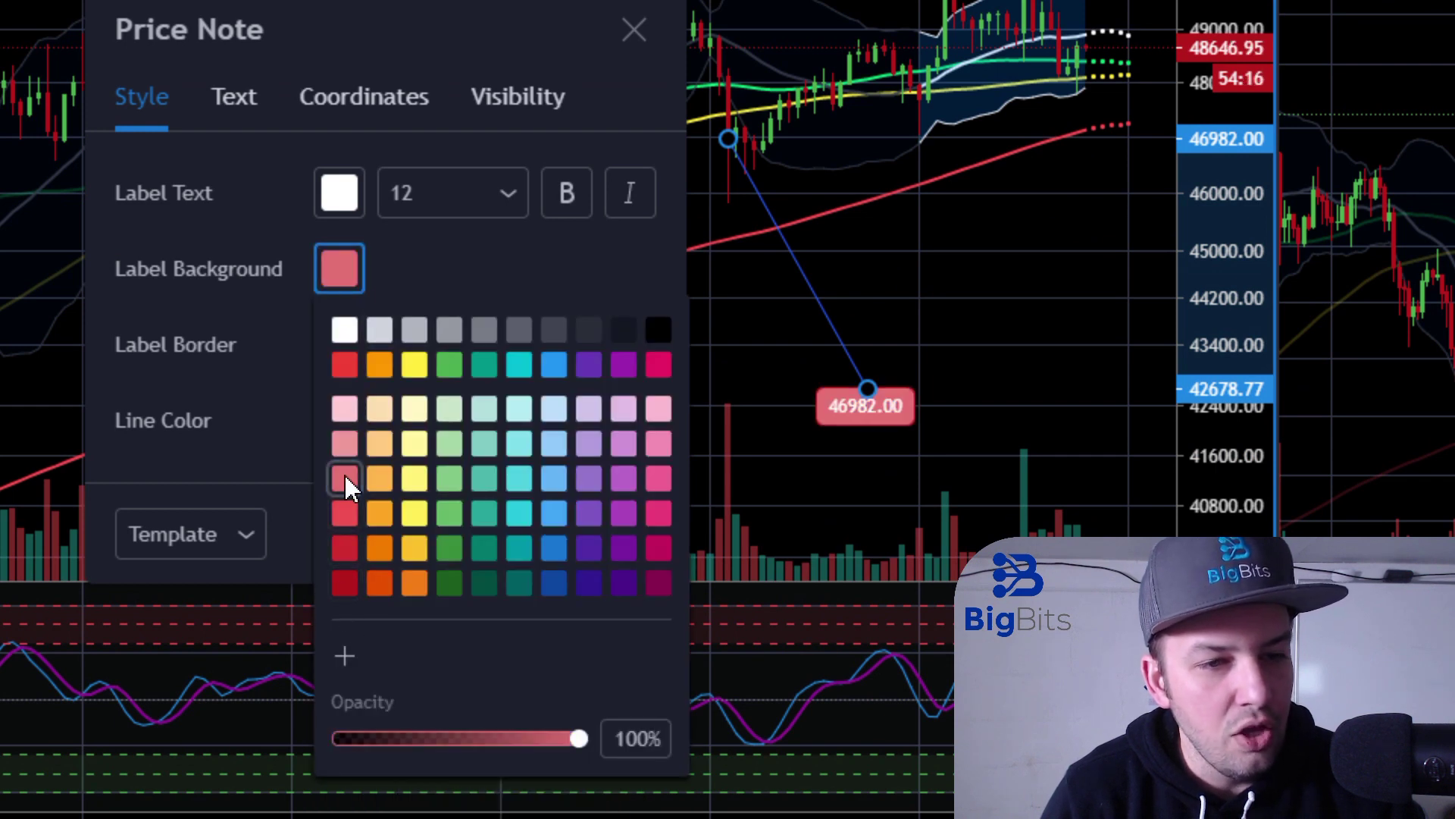
{"action": "left_click", "coordinate": [341, 199]}
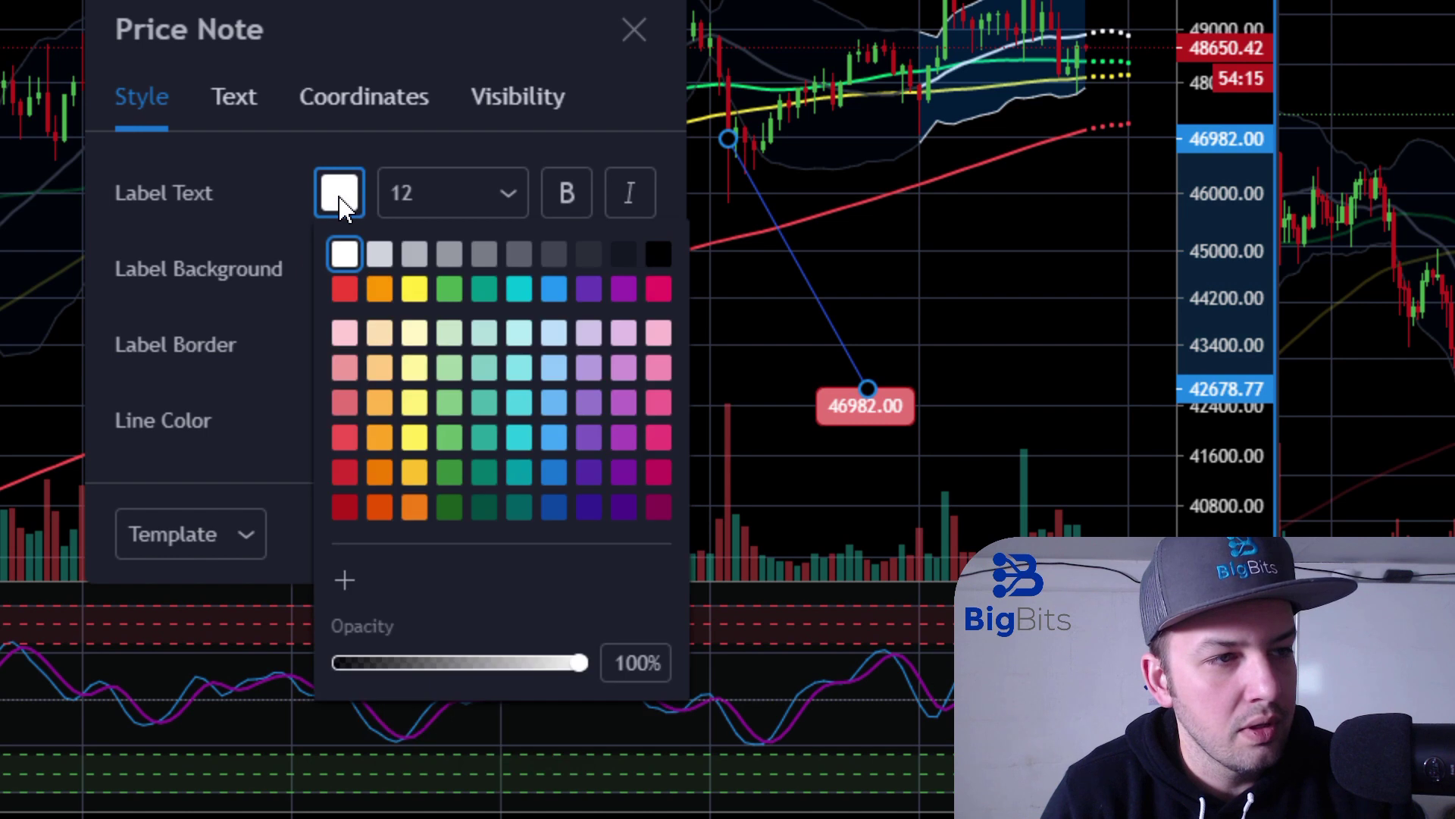
{"action": "left_click", "coordinate": [654, 258]}
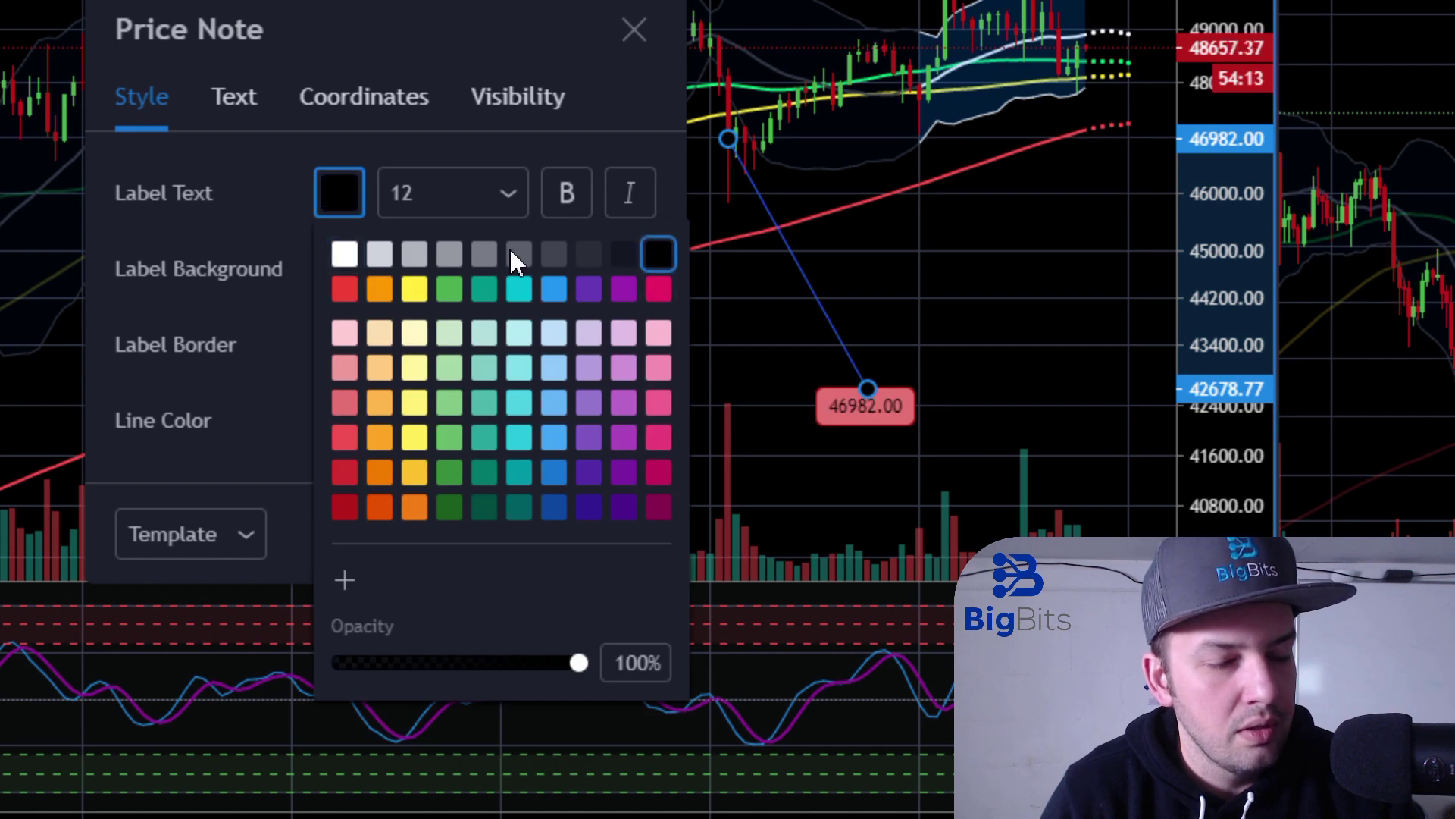
{"action": "left_click", "coordinate": [565, 196]}
{"action": "left_click", "coordinate": [497, 206]}
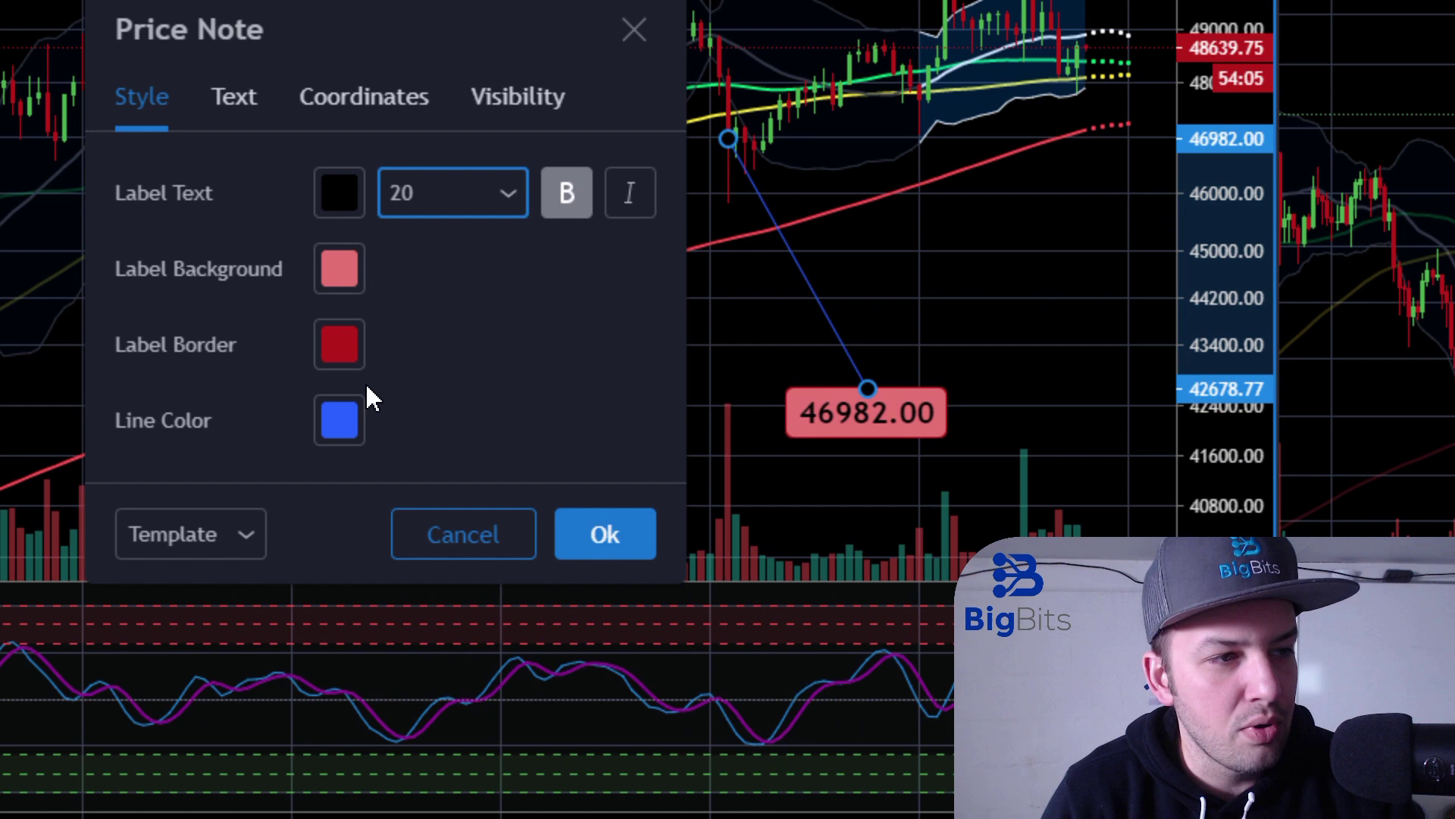
Set the Price Note's connecting line colour to dark red.
{"action": "left_click", "coordinate": [338, 422]}
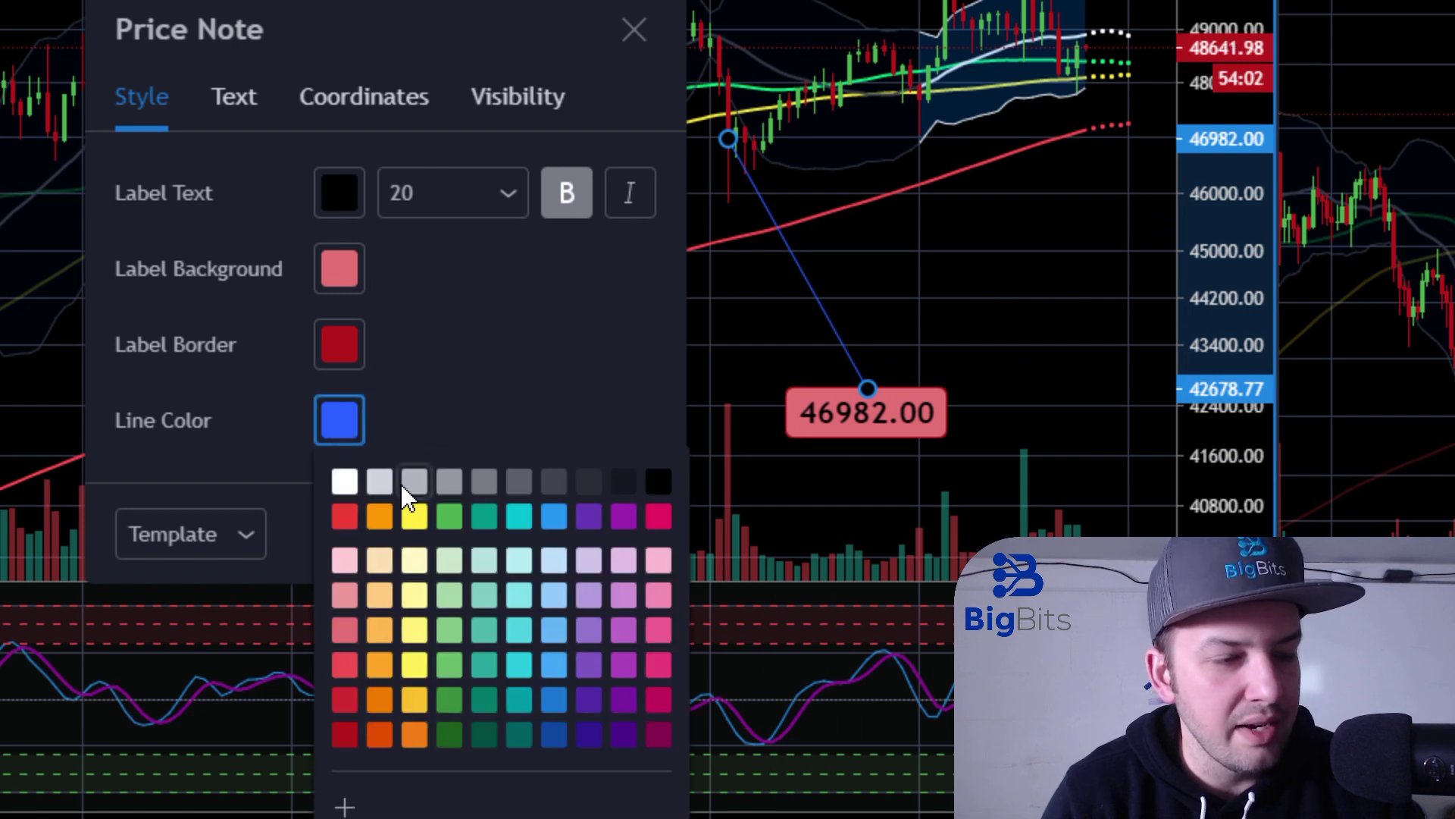
{"action": "left_click", "coordinate": [344, 485]}
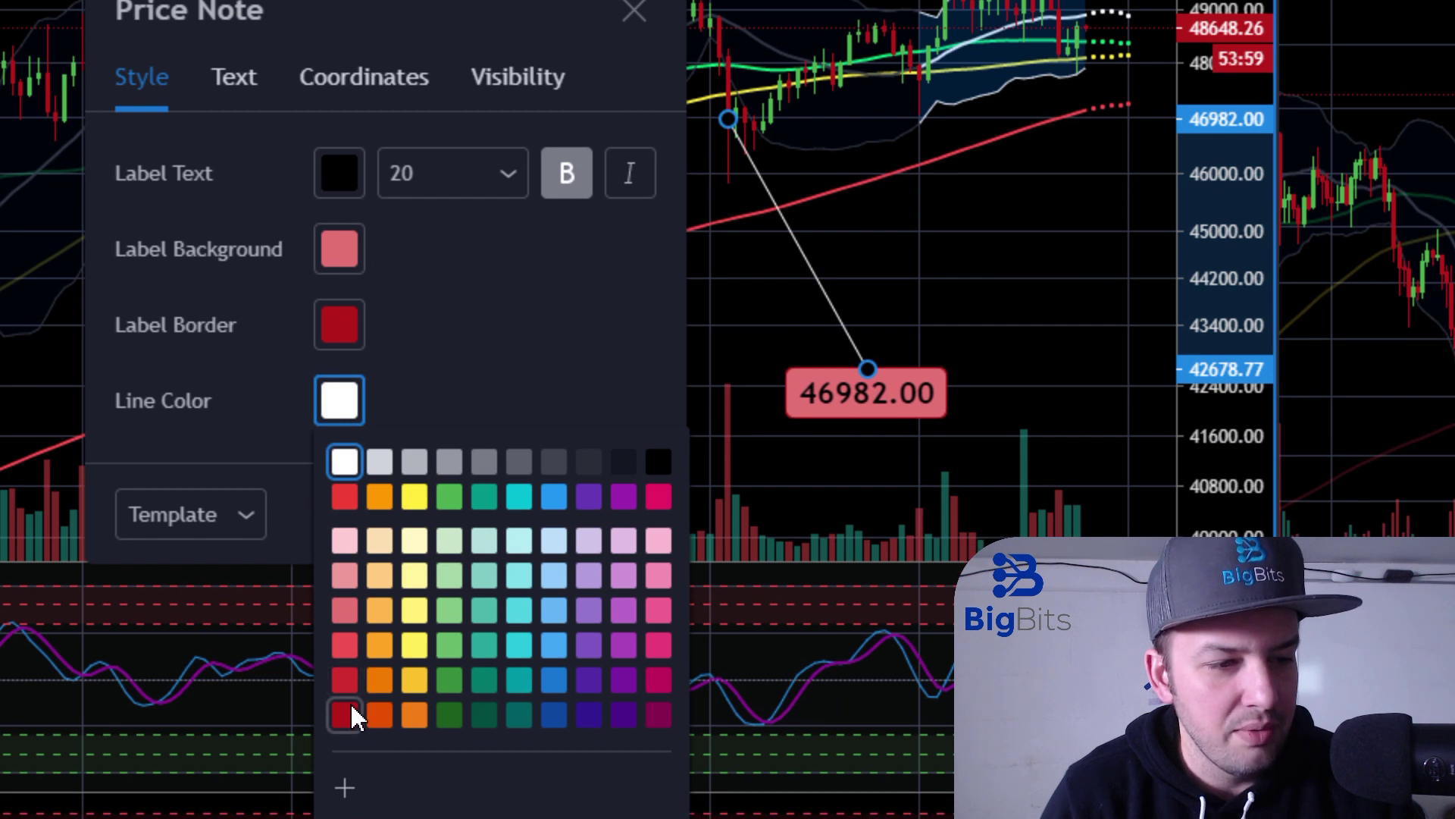
{"action": "left_click", "coordinate": [350, 713]}
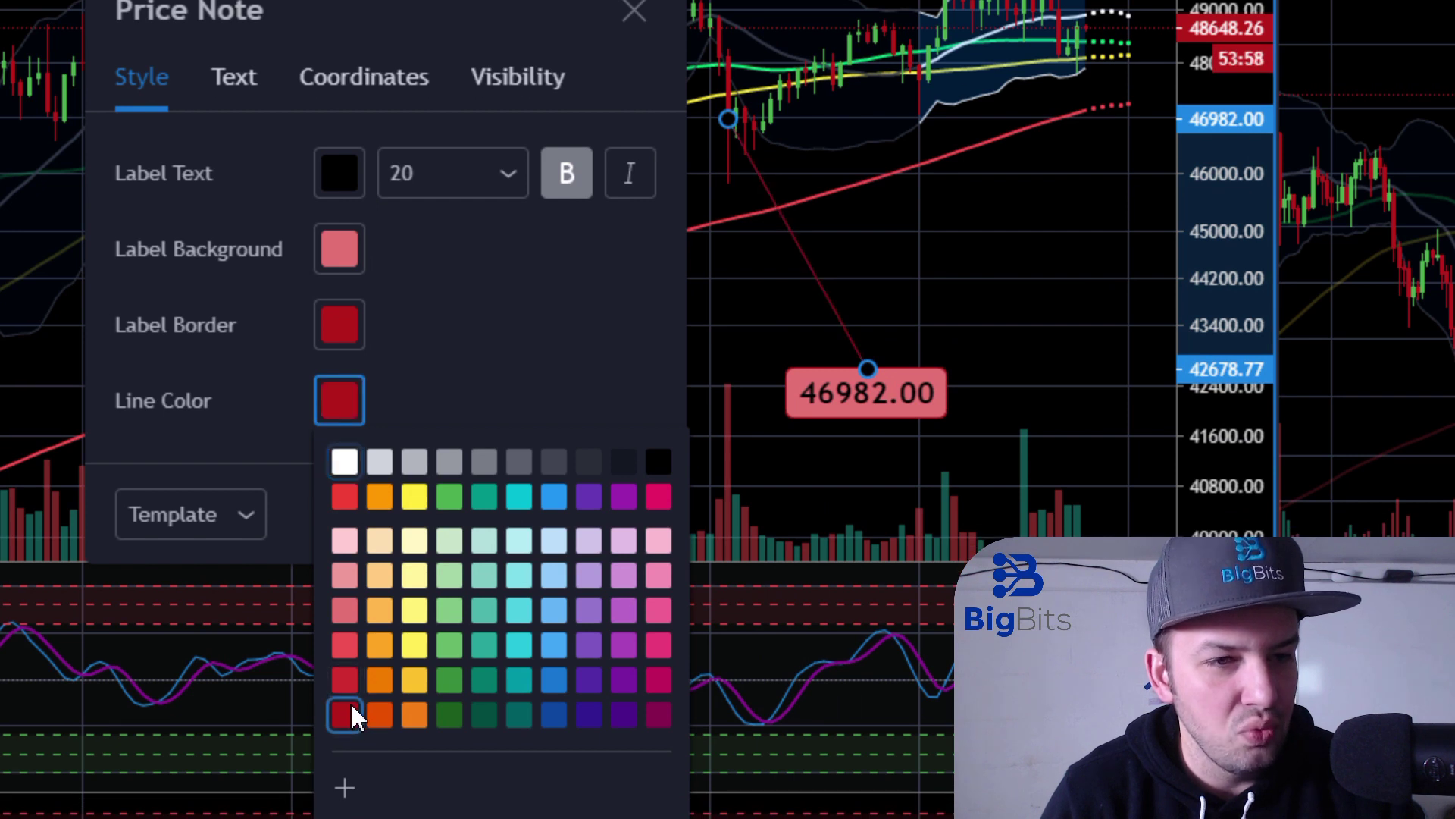
{"action": "left_click", "coordinate": [448, 322]}
{"action": "left_click", "coordinate": [241, 79]}
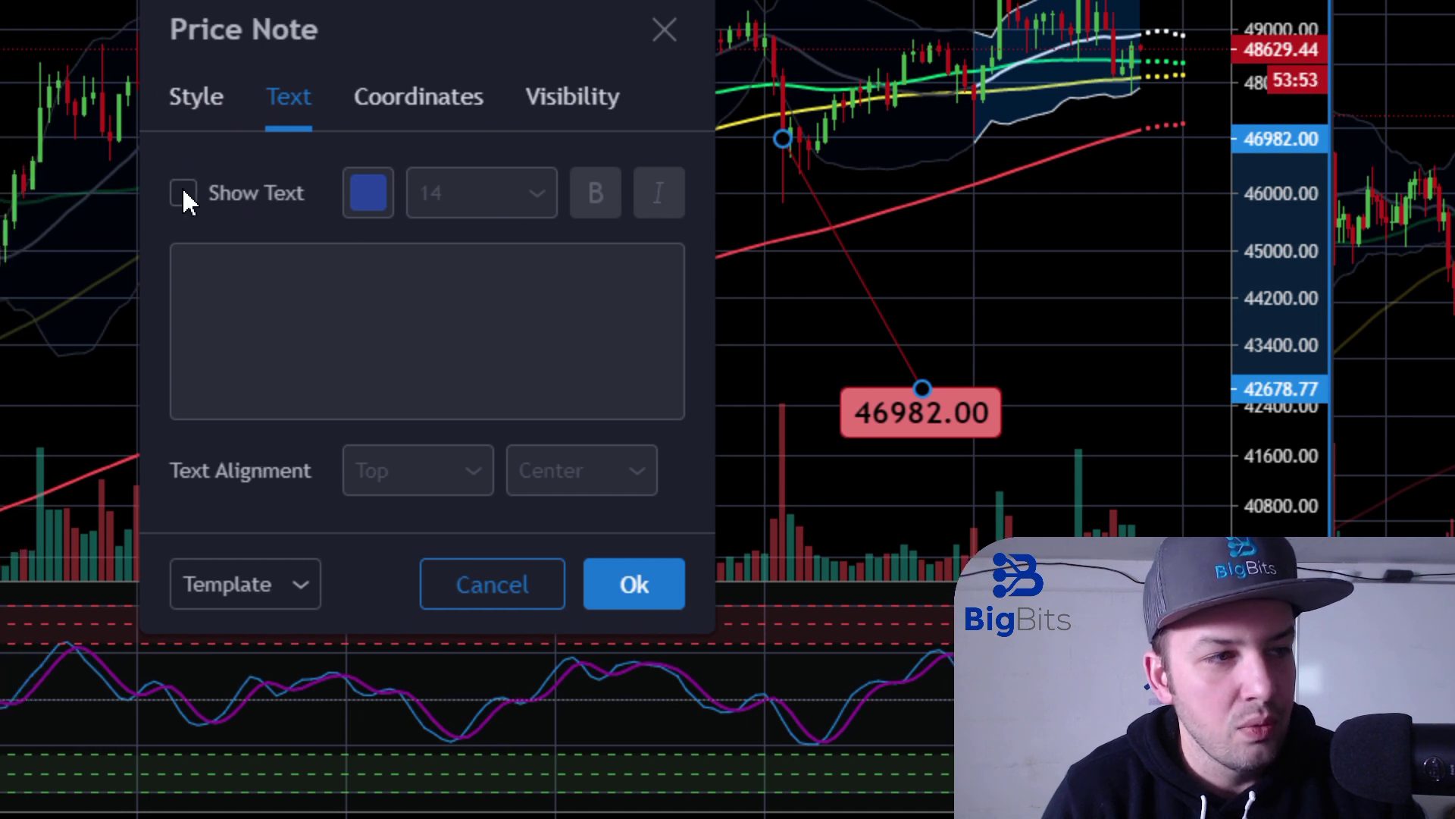
Turn on Show Text in dark red and enter the caption 'Low on bar'.
{"action": "left_click", "coordinate": [185, 194]}
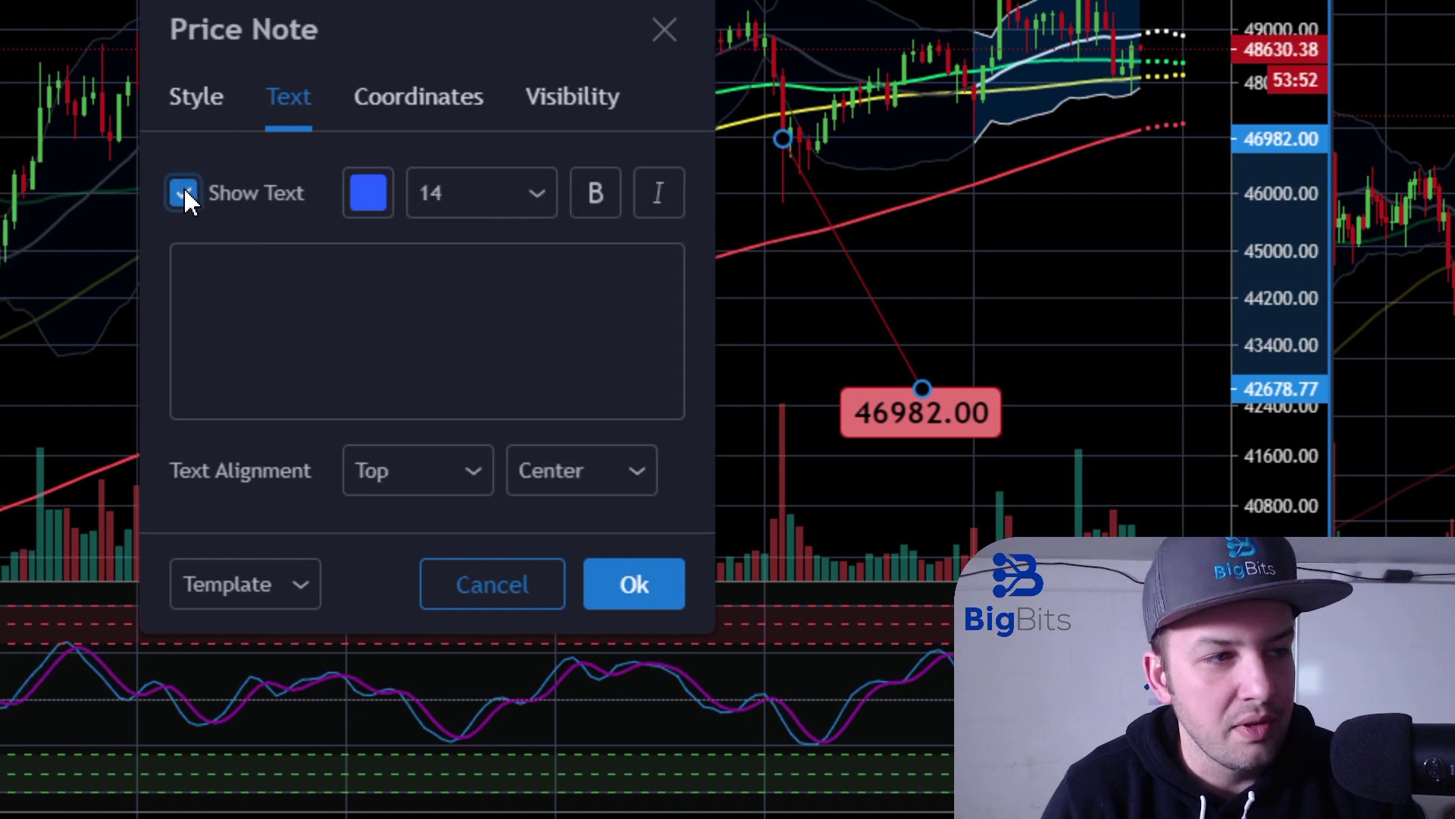
{"action": "left_click", "coordinate": [368, 195]}
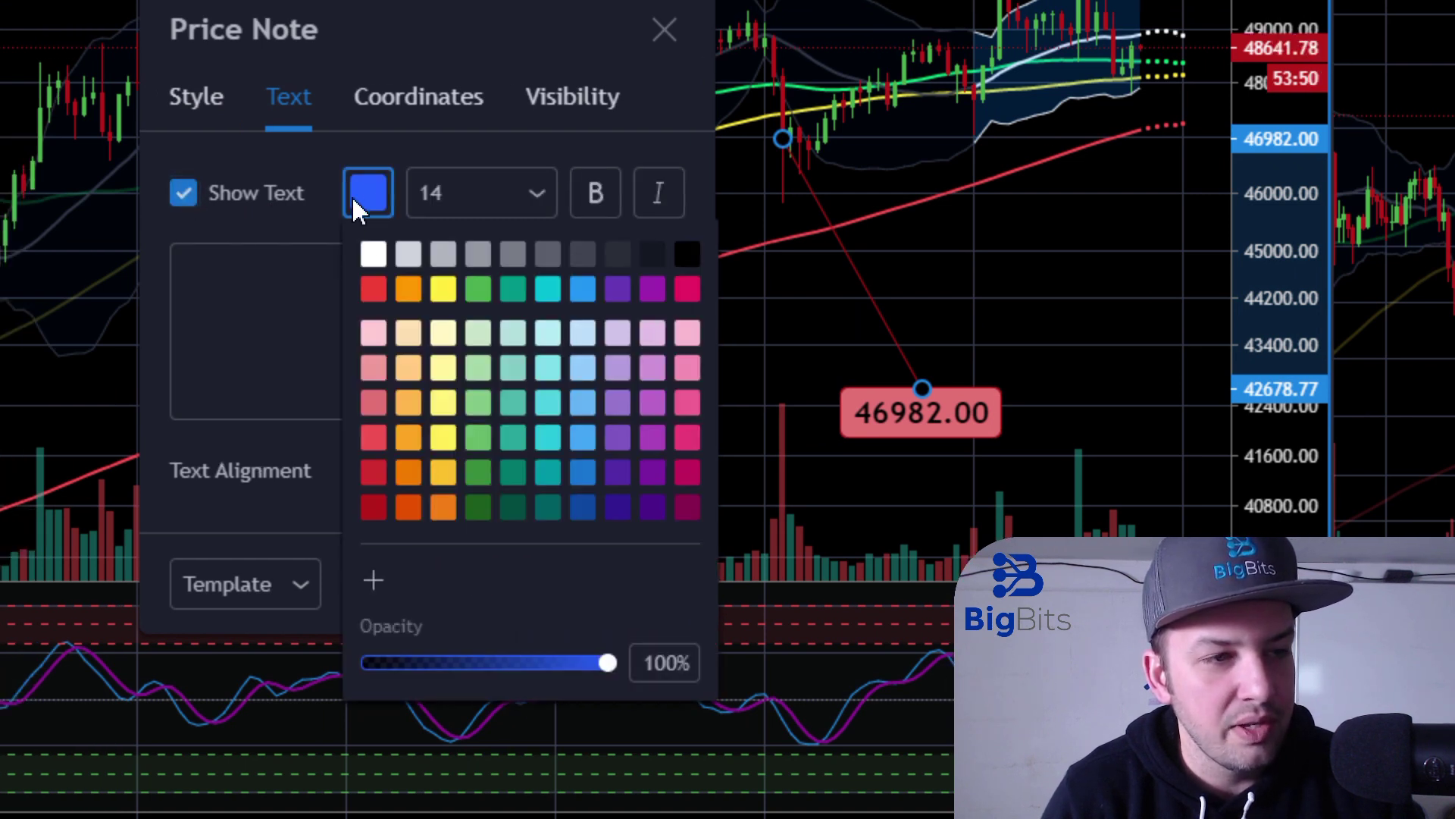
{"action": "left_click", "coordinate": [381, 508]}
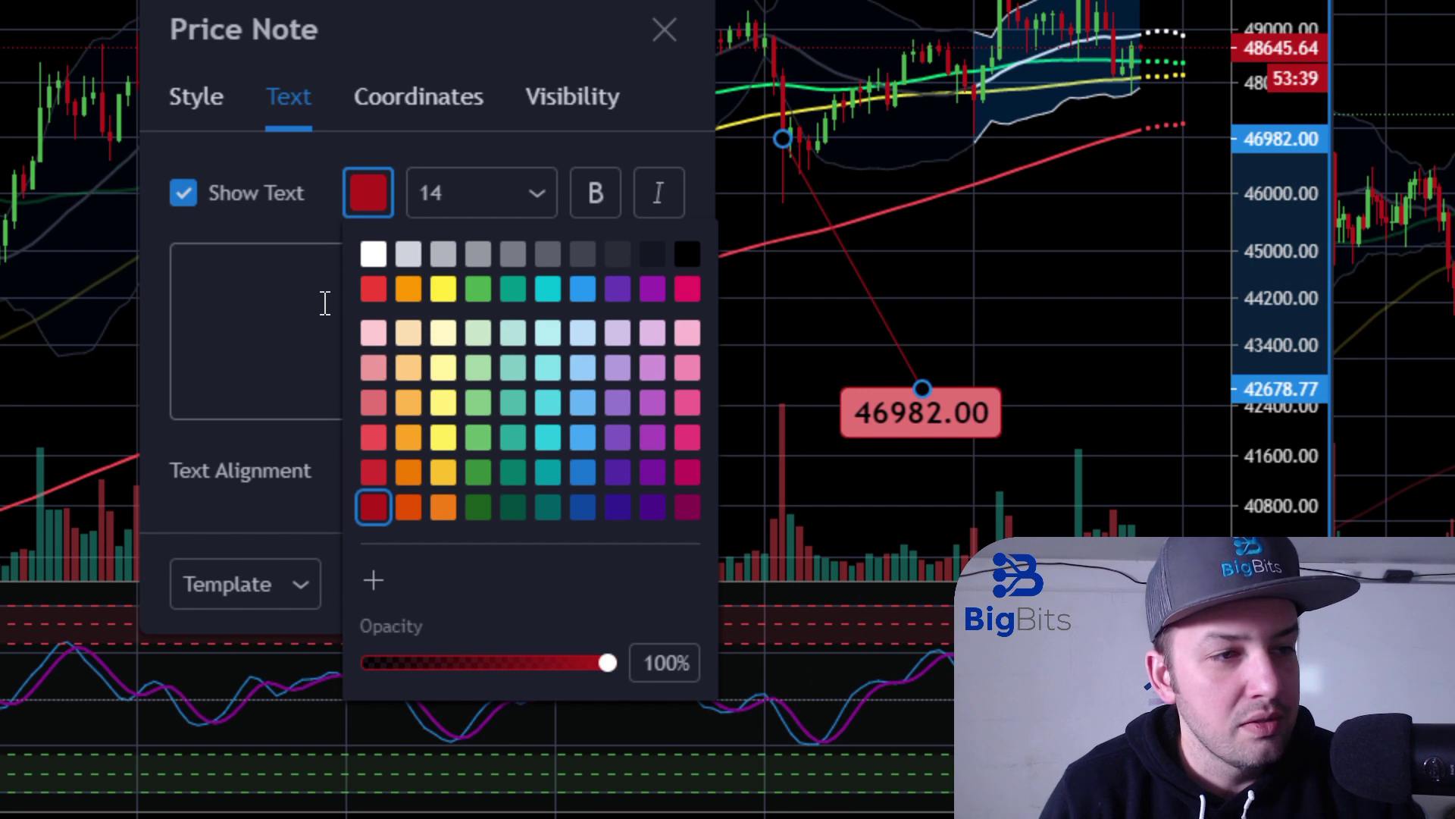
{"action": "left_click", "coordinate": [251, 298]}
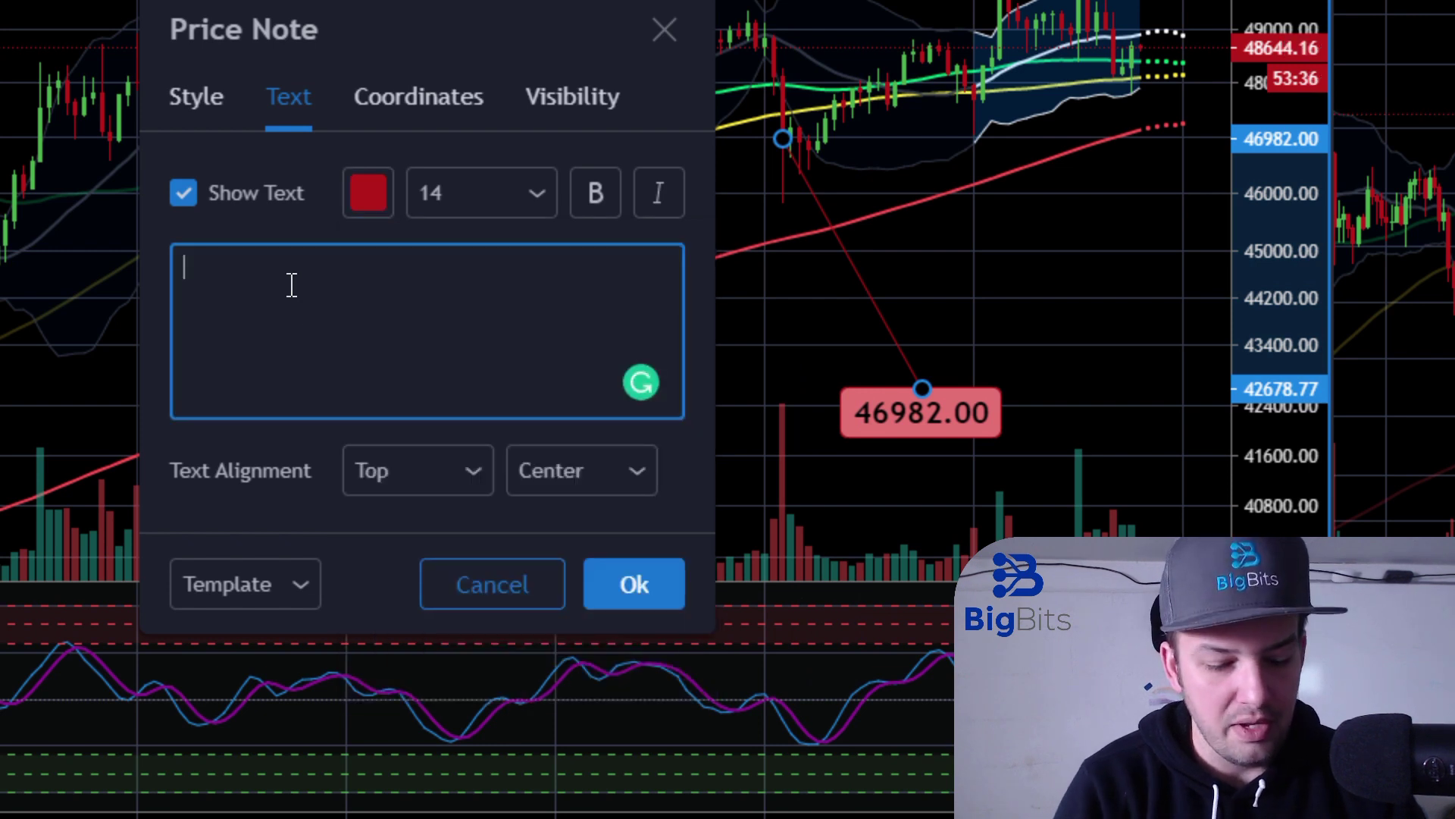
{"action": "type", "text": "Low"}
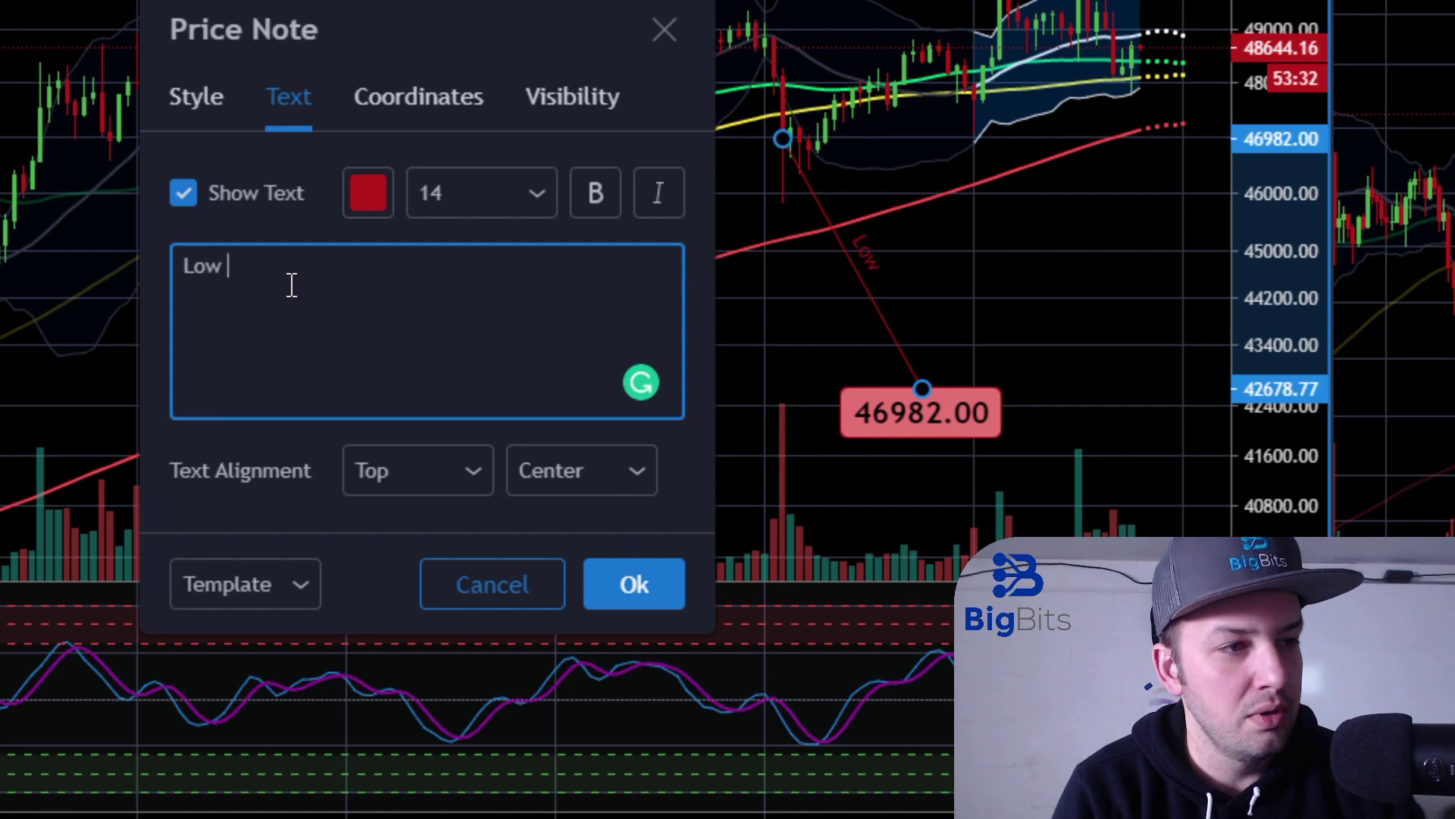
{"action": "type", "text": " on bar"}
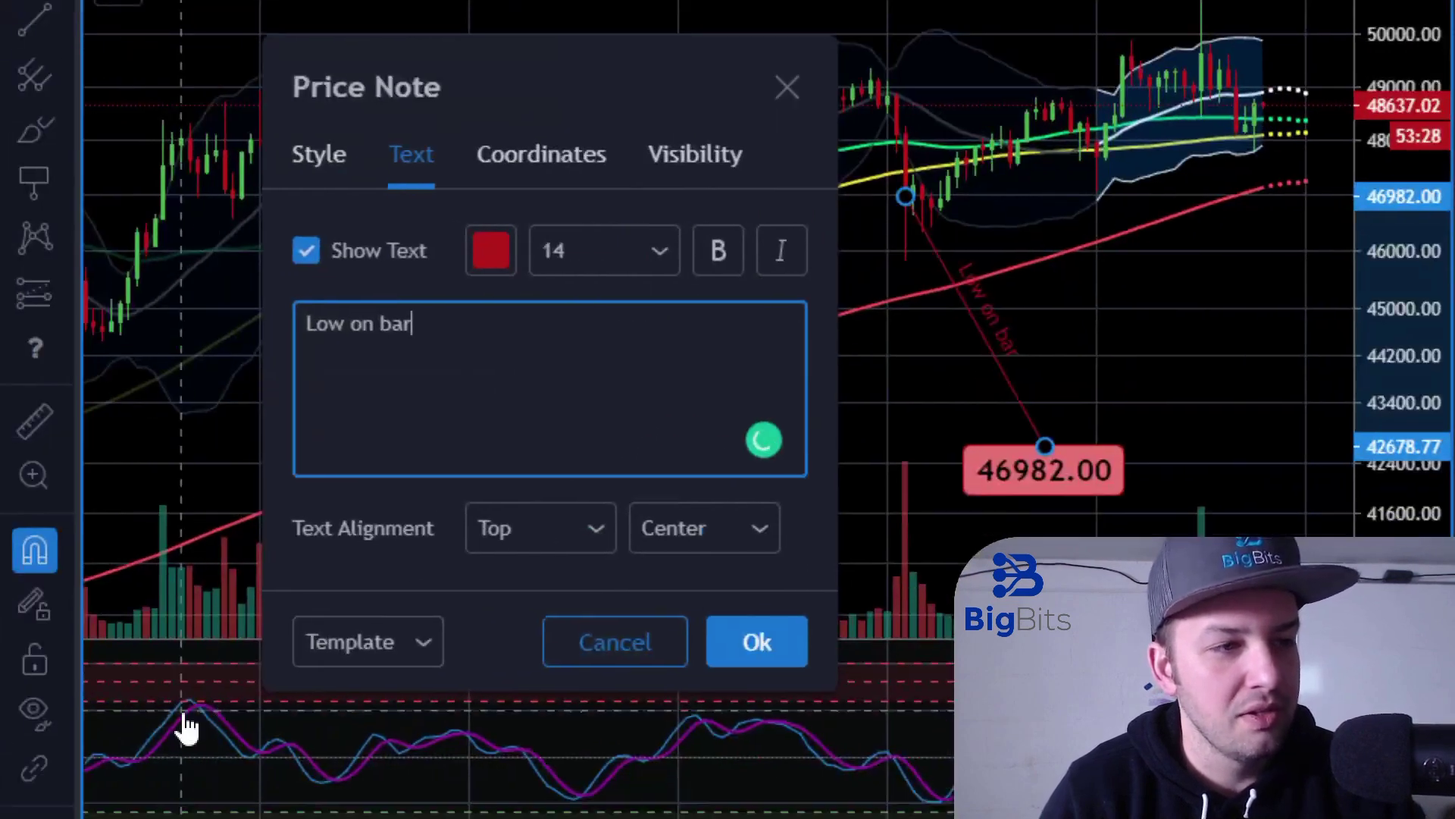
Make the 'Low on bar' caption bold, italic and size 24.
{"action": "left_click", "coordinate": [714, 254]}
{"action": "left_click", "coordinate": [773, 267]}
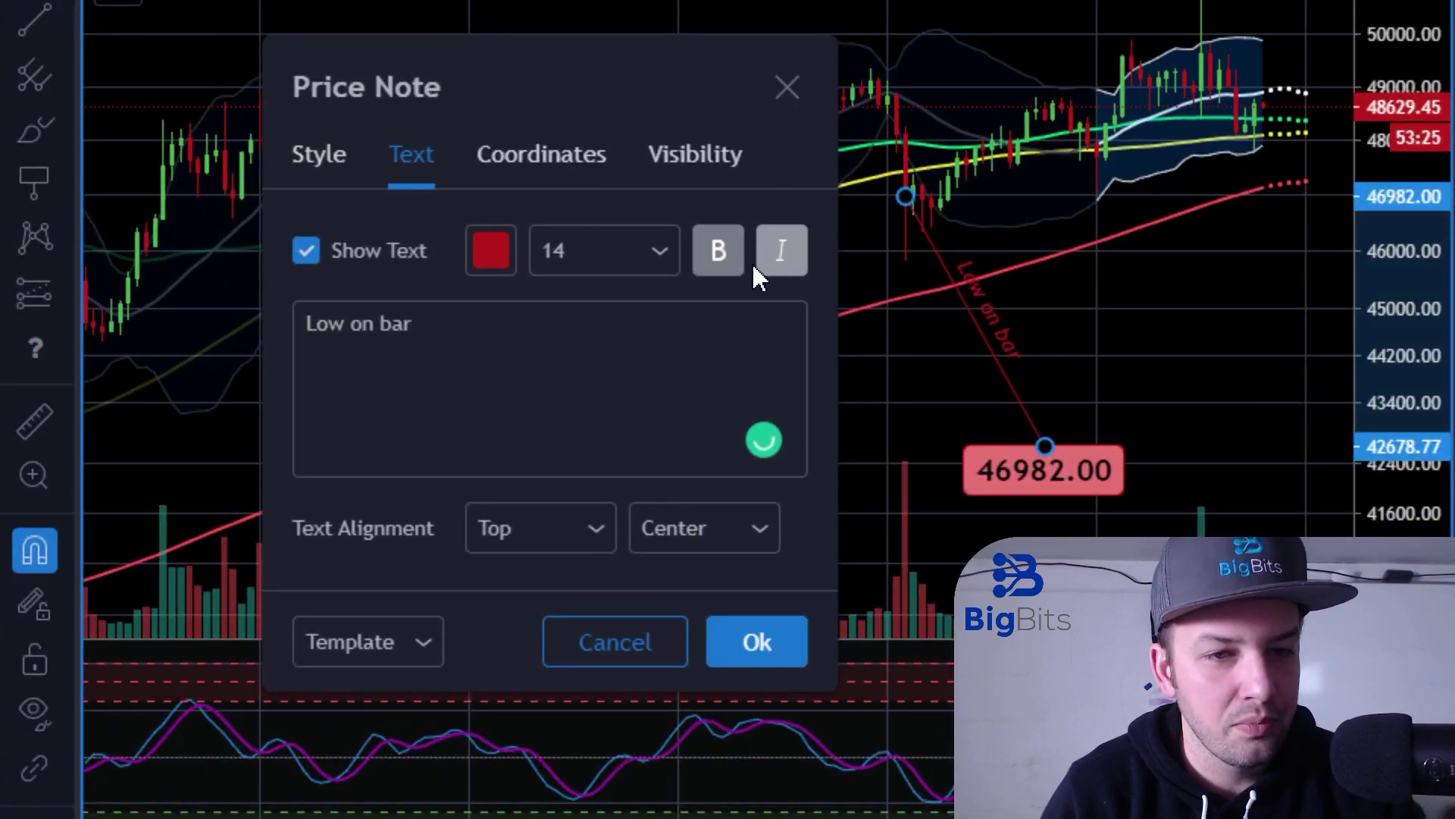
{"action": "left_click", "coordinate": [664, 269]}
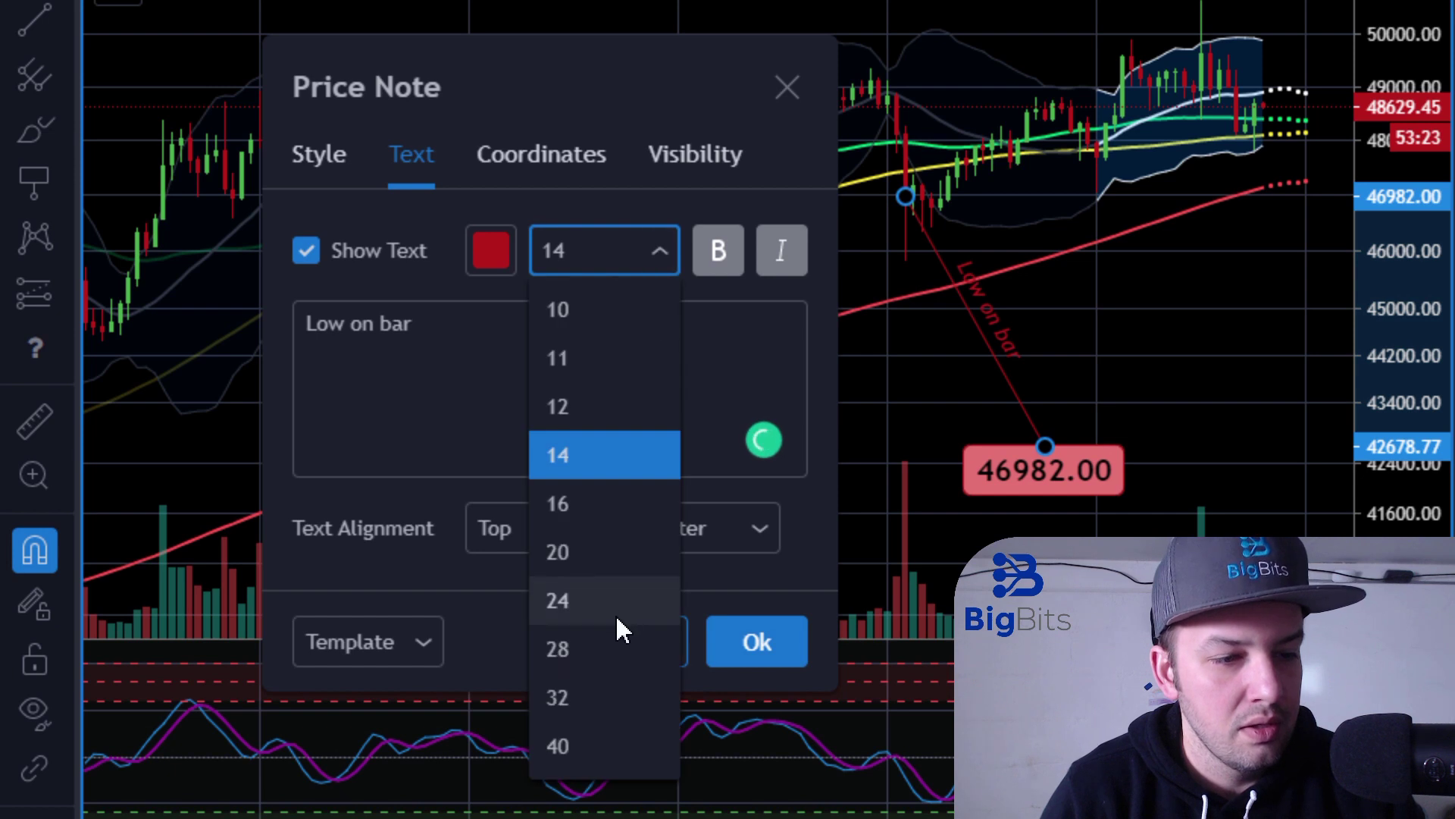
{"action": "left_click", "coordinate": [615, 612]}
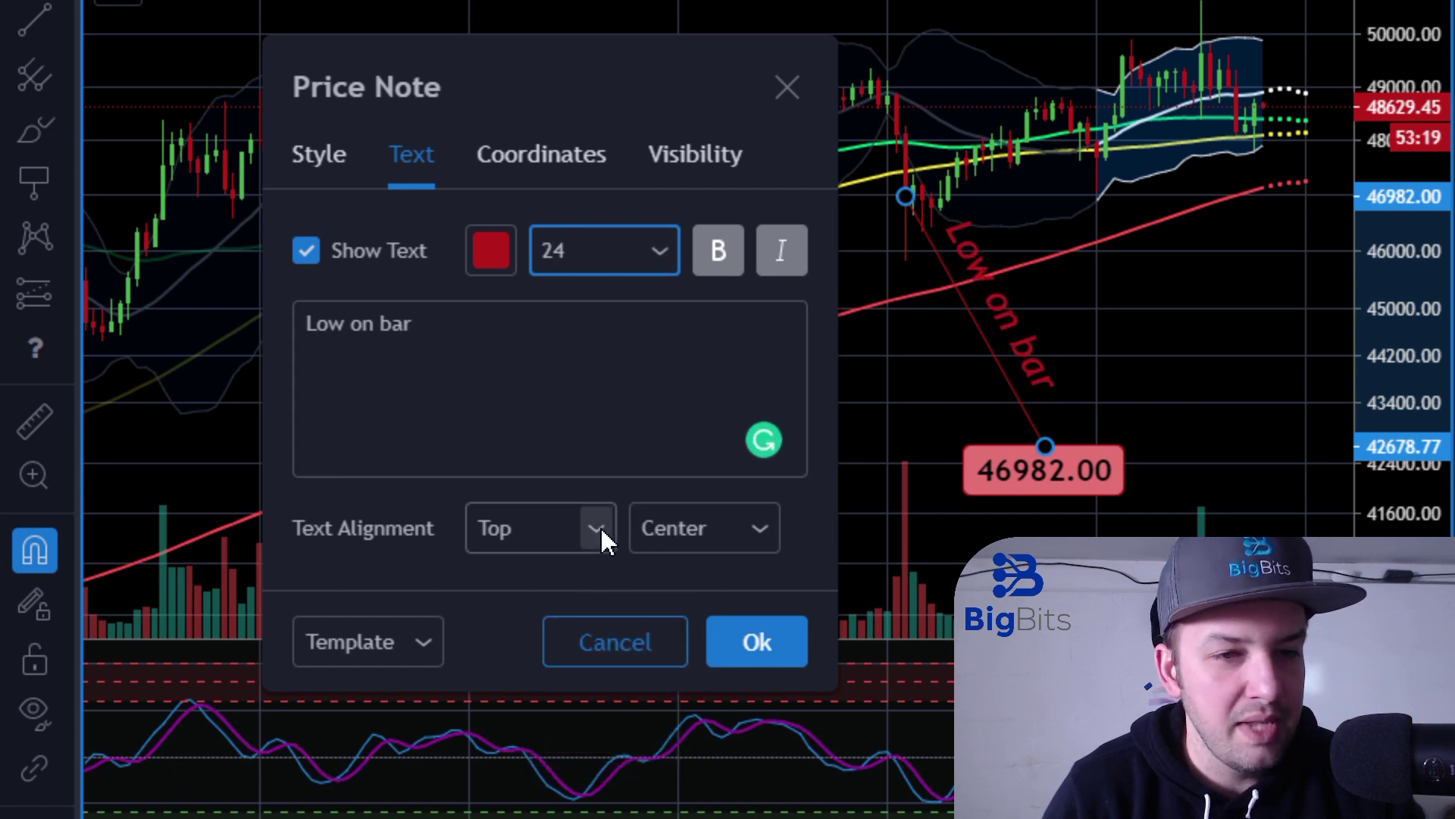
Set the caption's vertical alignment to Bottom so it sits below the line.
{"action": "left_click", "coordinate": [758, 531]}
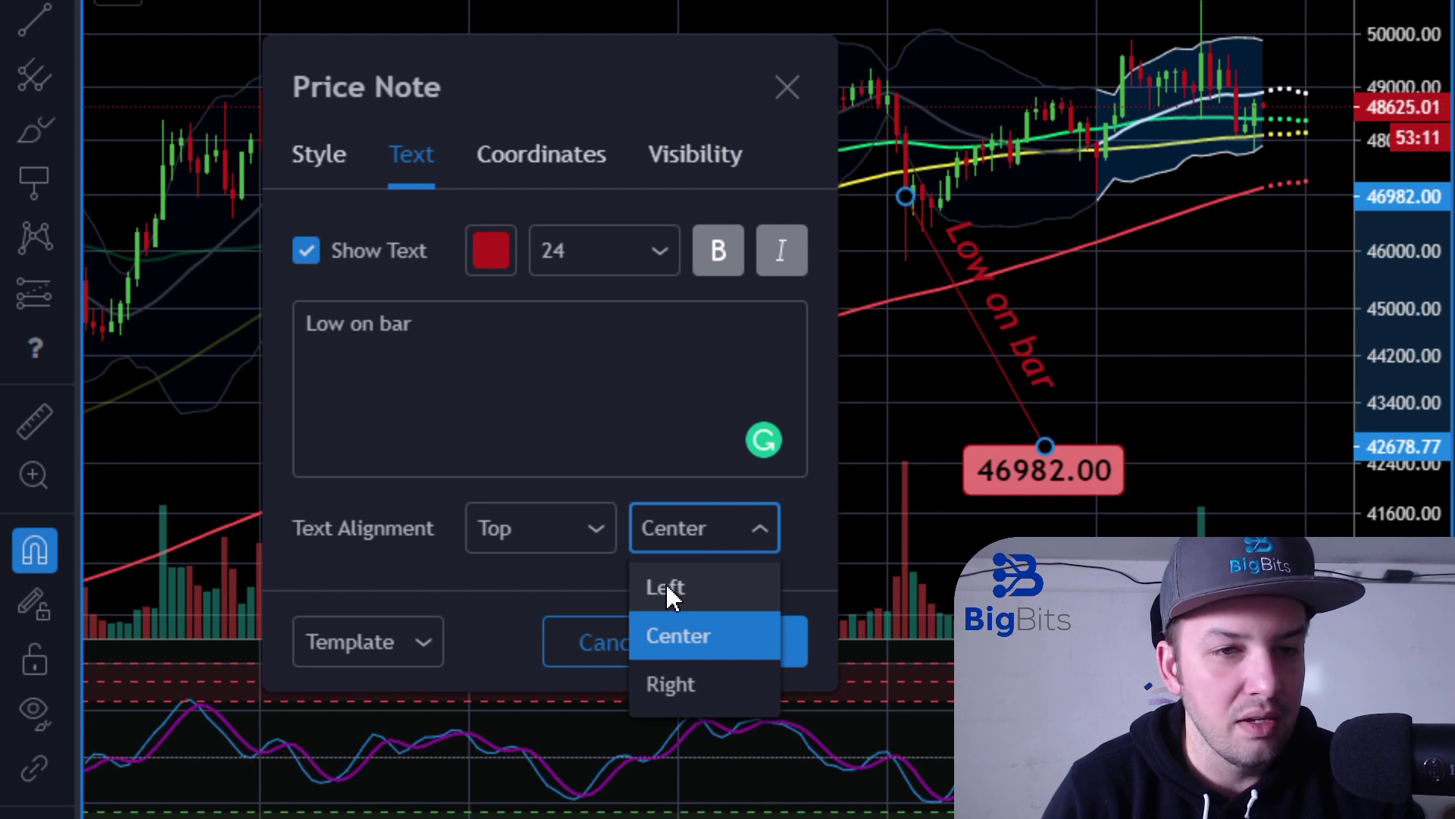
{"action": "left_click", "coordinate": [593, 536]}
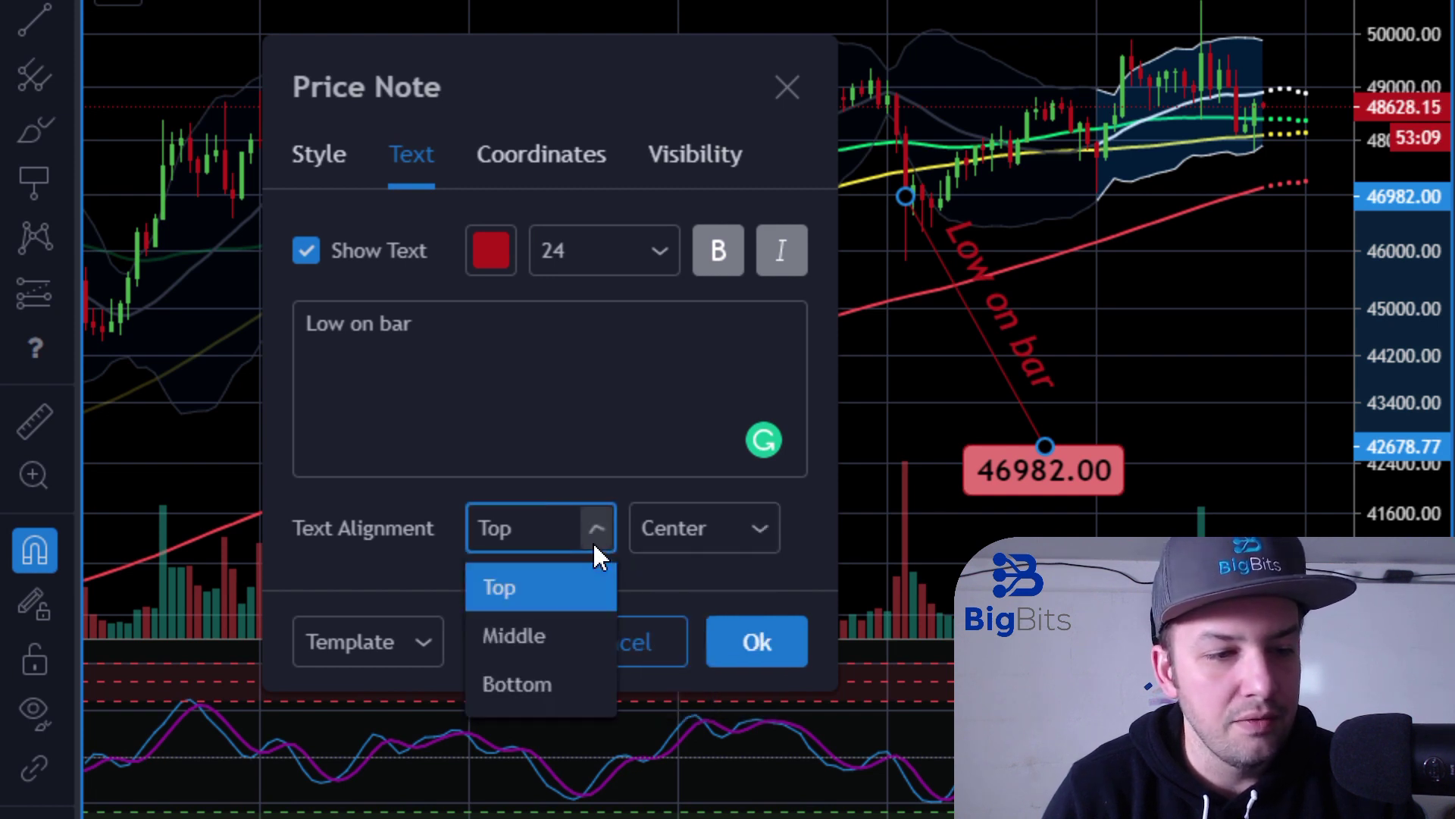
{"action": "left_click", "coordinate": [572, 633]}
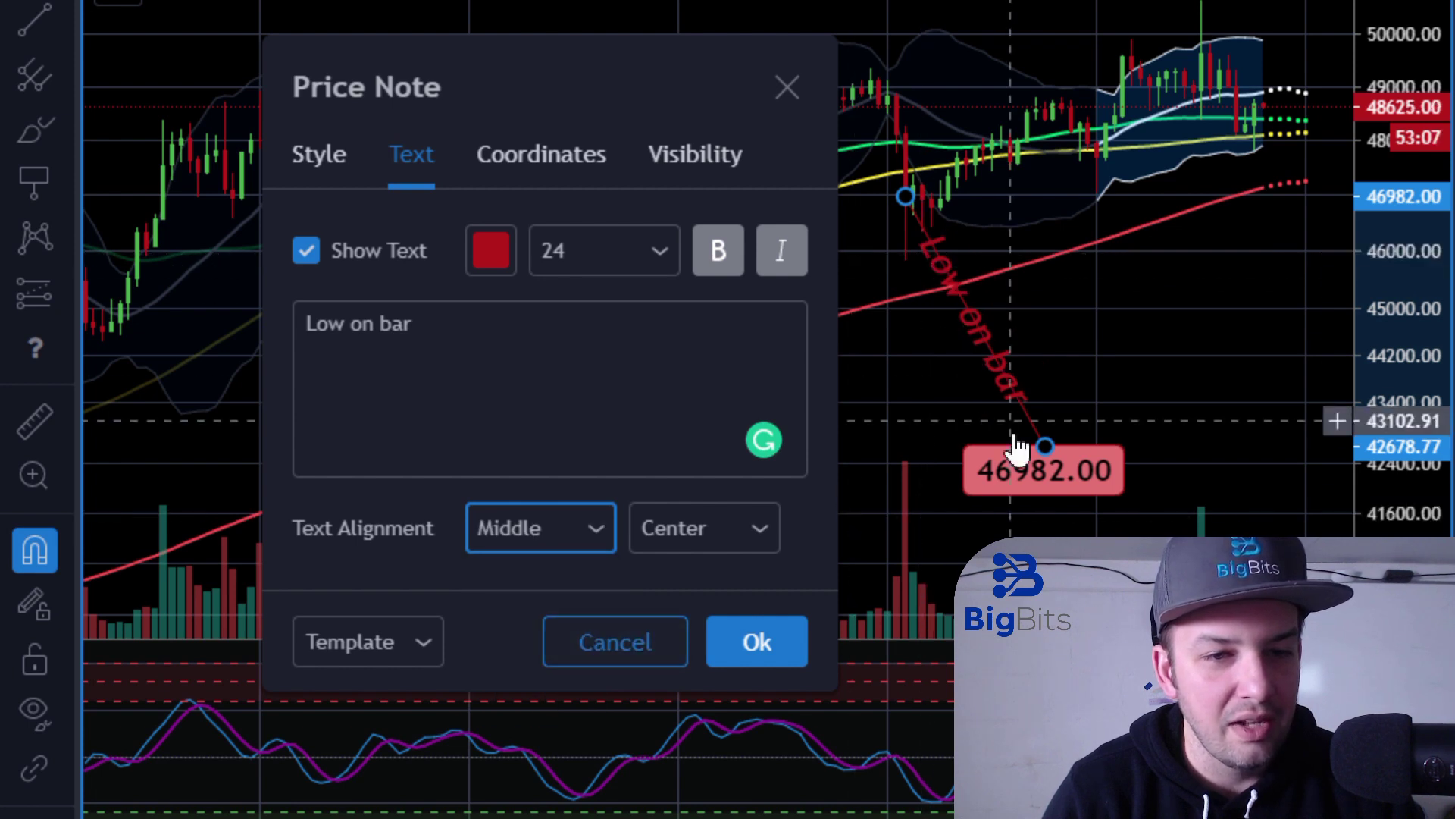
{"action": "left_click", "coordinate": [605, 517]}
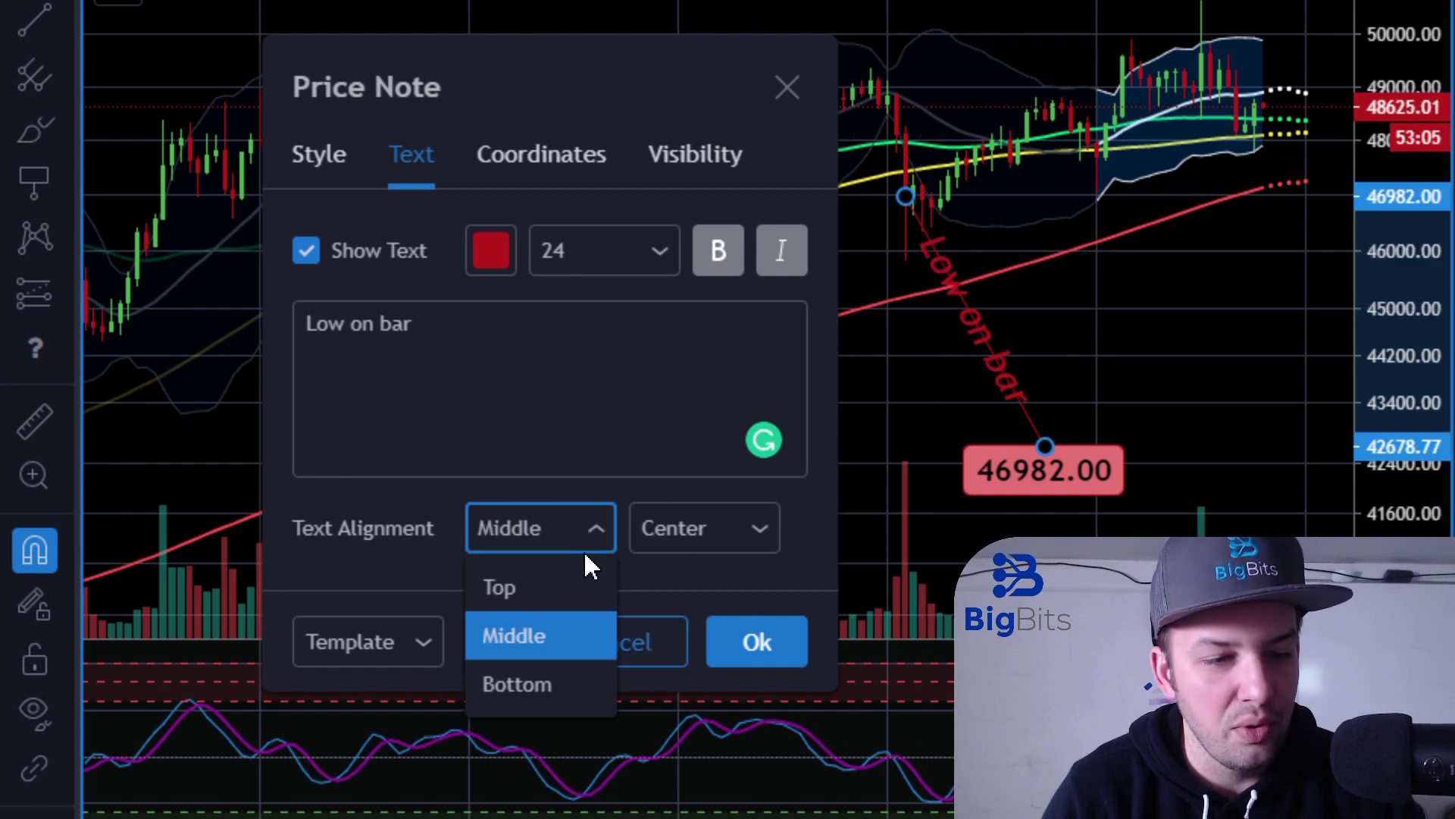
{"action": "left_click", "coordinate": [549, 683]}
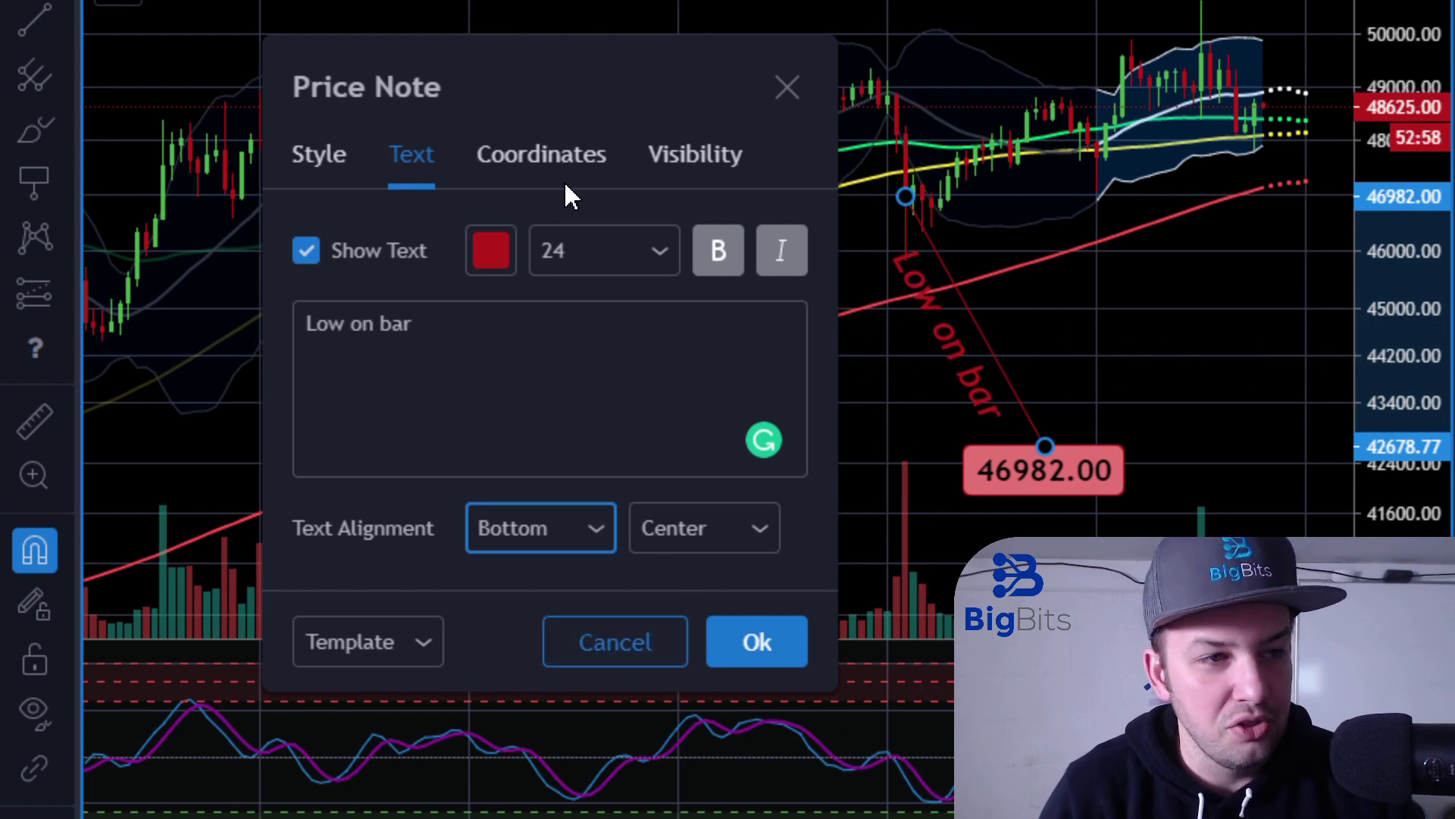
{"action": "left_click", "coordinate": [534, 158]}
{"action": "left_click", "coordinate": [690, 159]}
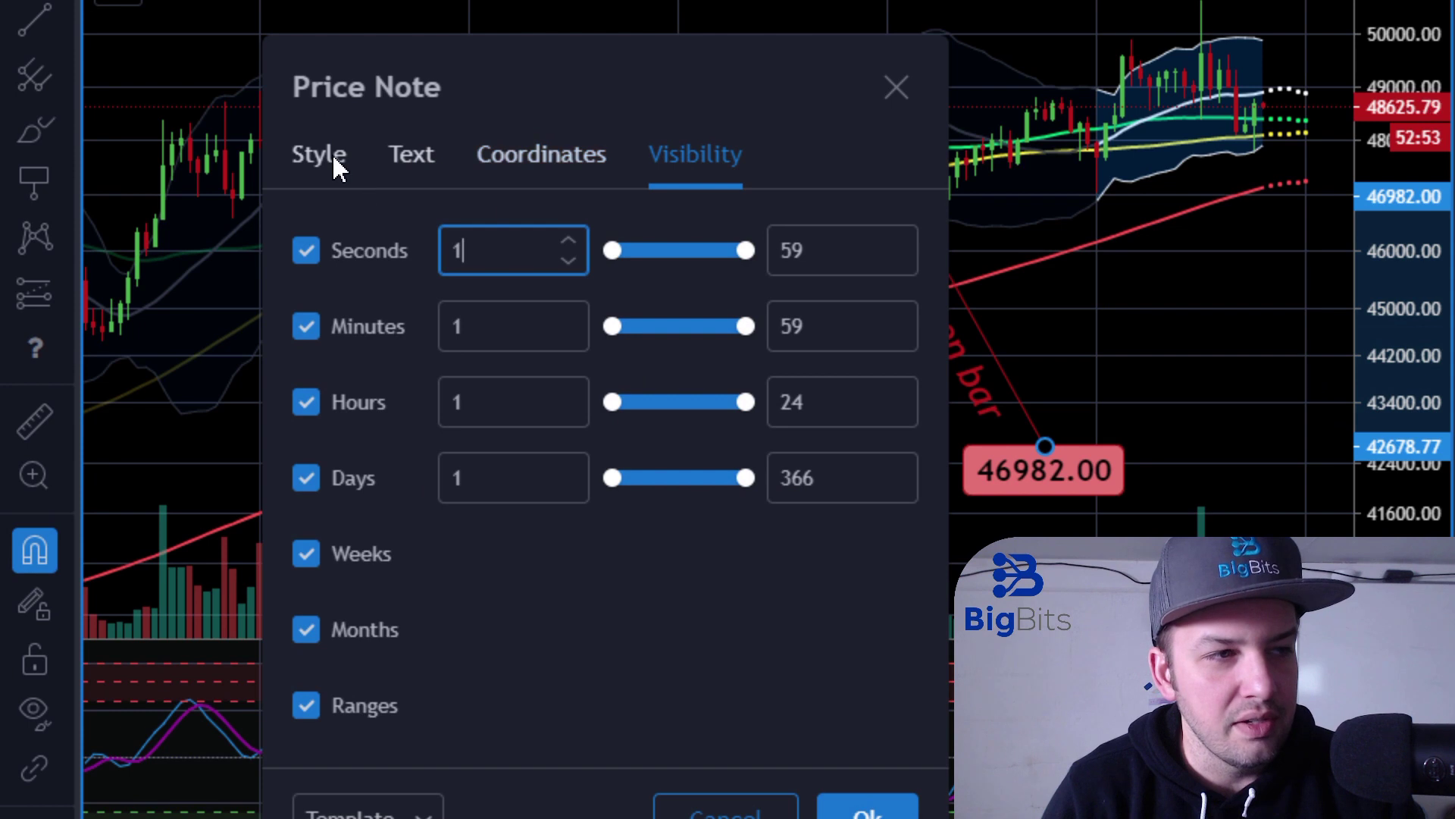
Confirm the Price Note styling with Ok.
{"action": "left_click", "coordinate": [864, 812]}
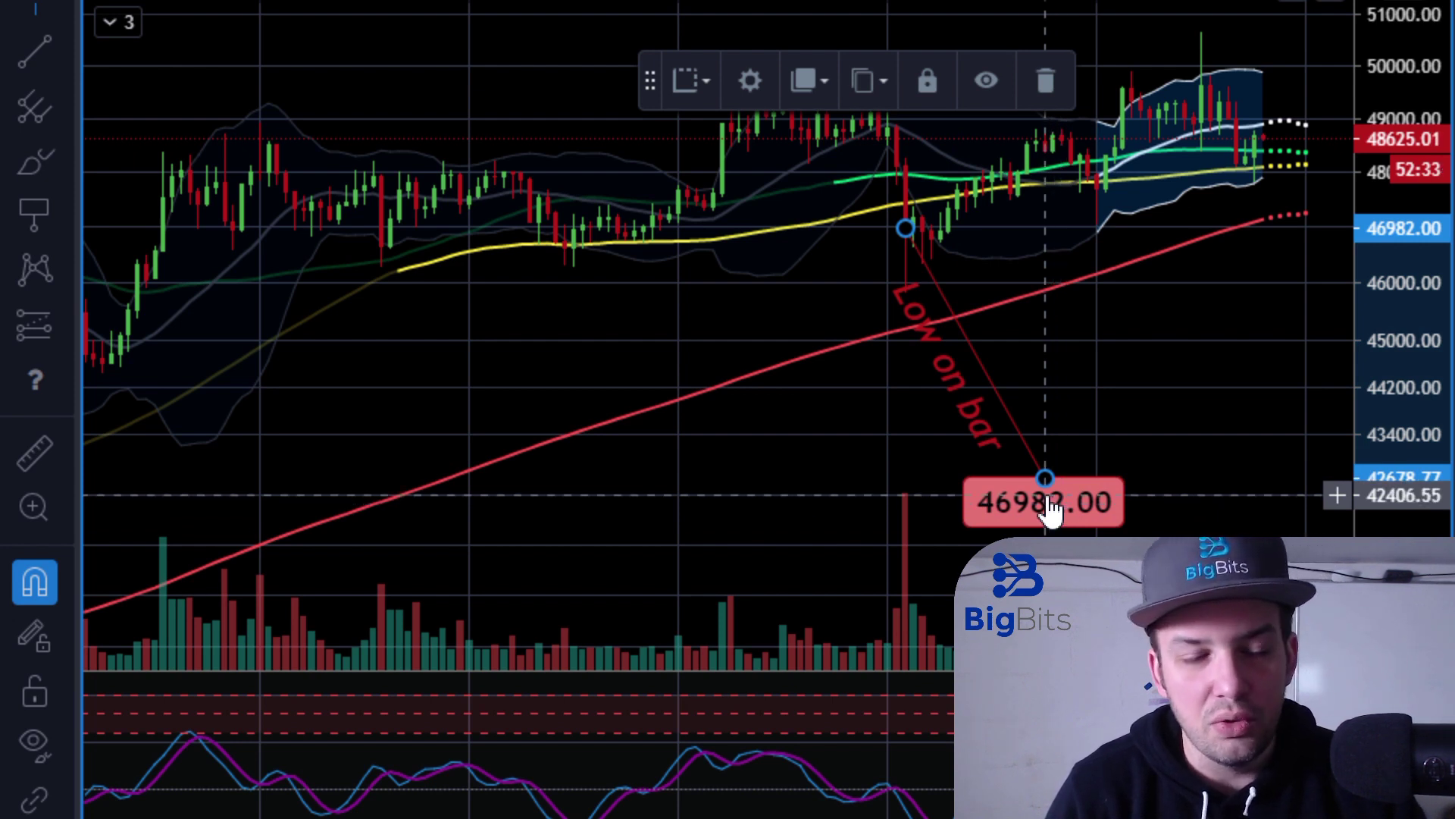
Drag the 46982.00 label level with the anchor so 'Low on bar' reads horizontally.
{"action": "left_click_drag", "start_coordinate": [1046, 480], "coordinate": [1122, 228]}
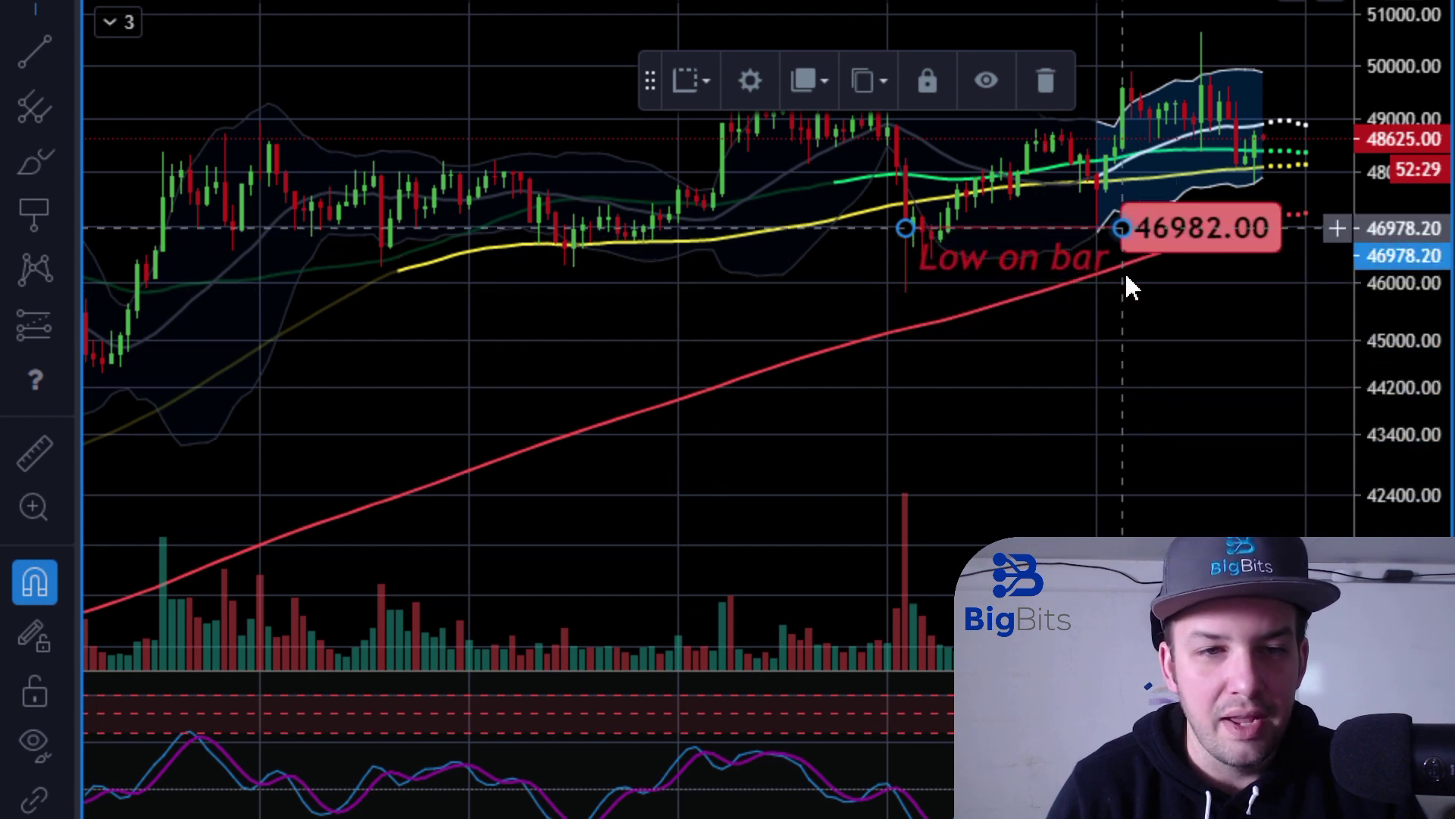
{"action": "left_click", "coordinate": [1219, 425]}
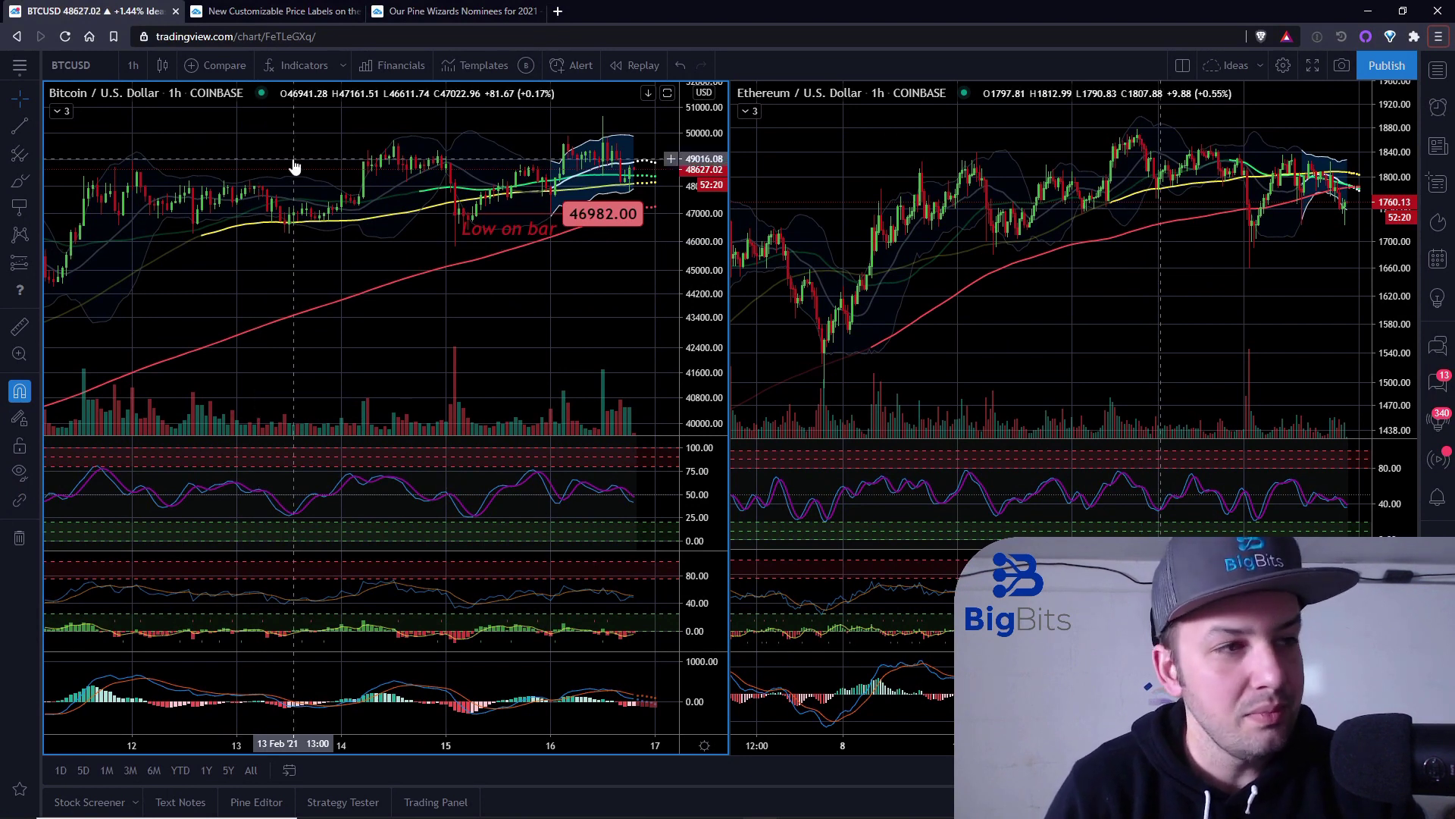
Return to the 'New Customizable Price Labels' article and scroll back up.
{"action": "left_click", "coordinate": [285, 18]}
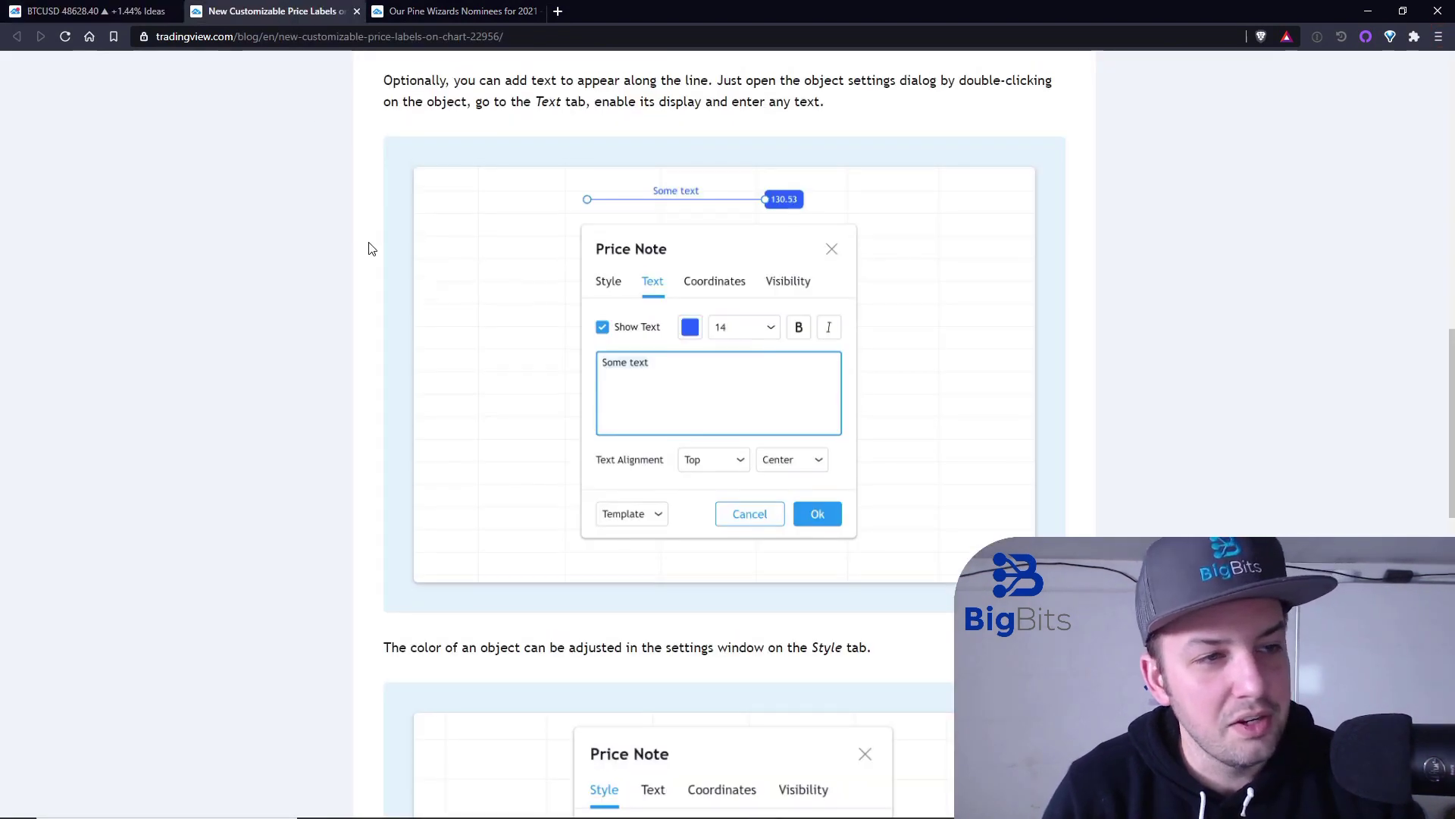
{"action": "scroll", "coordinate": [367, 247], "scroll_direction": "up", "scroll_amount": 15}
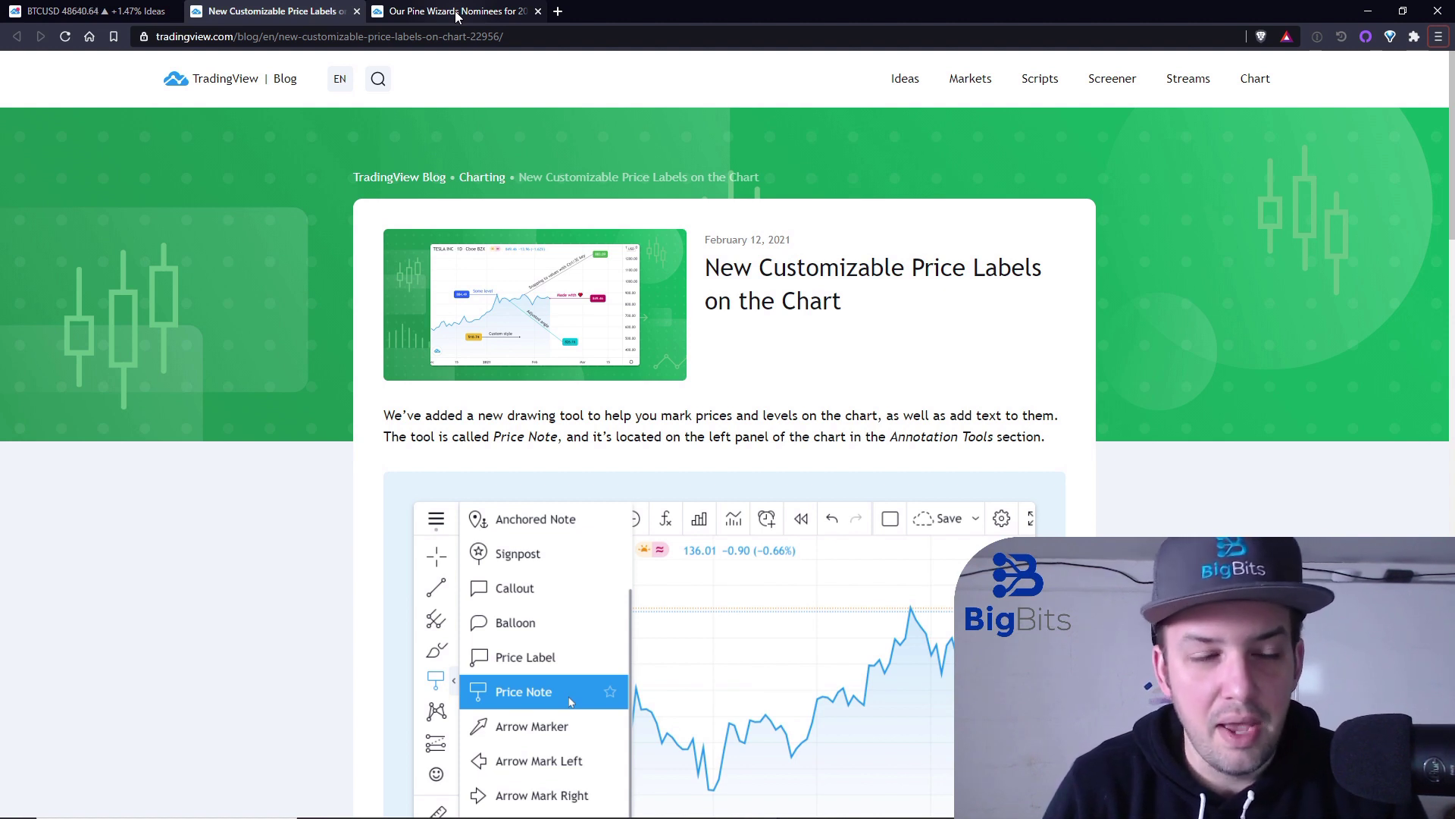
Switch to the 'Our Pine Wizards Nominees' article and scroll through the 2021 nominees.
{"action": "left_click", "coordinate": [455, 12]}
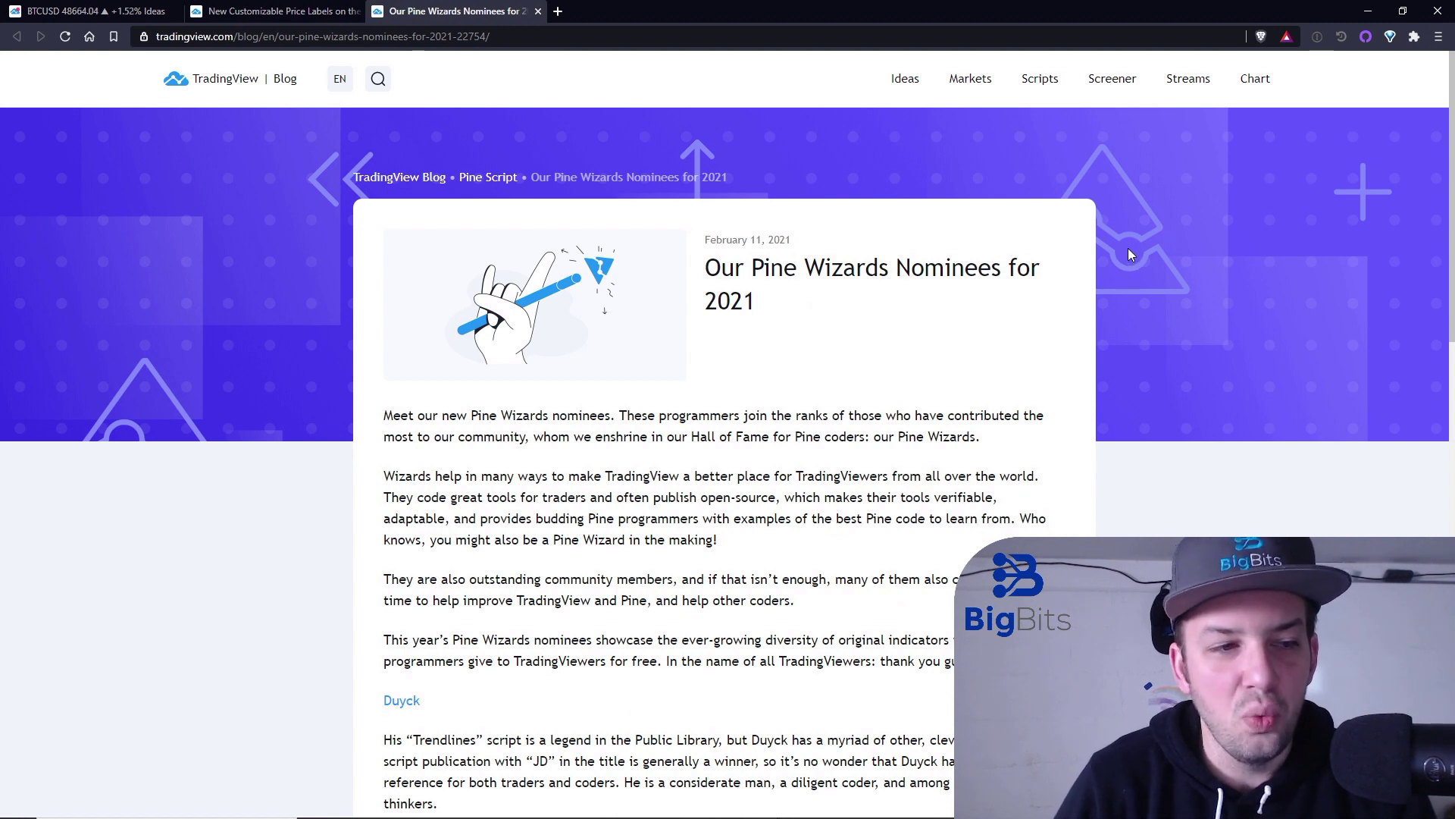
{"action": "scroll", "coordinate": [1128, 252], "scroll_direction": "down", "scroll_amount": 2}
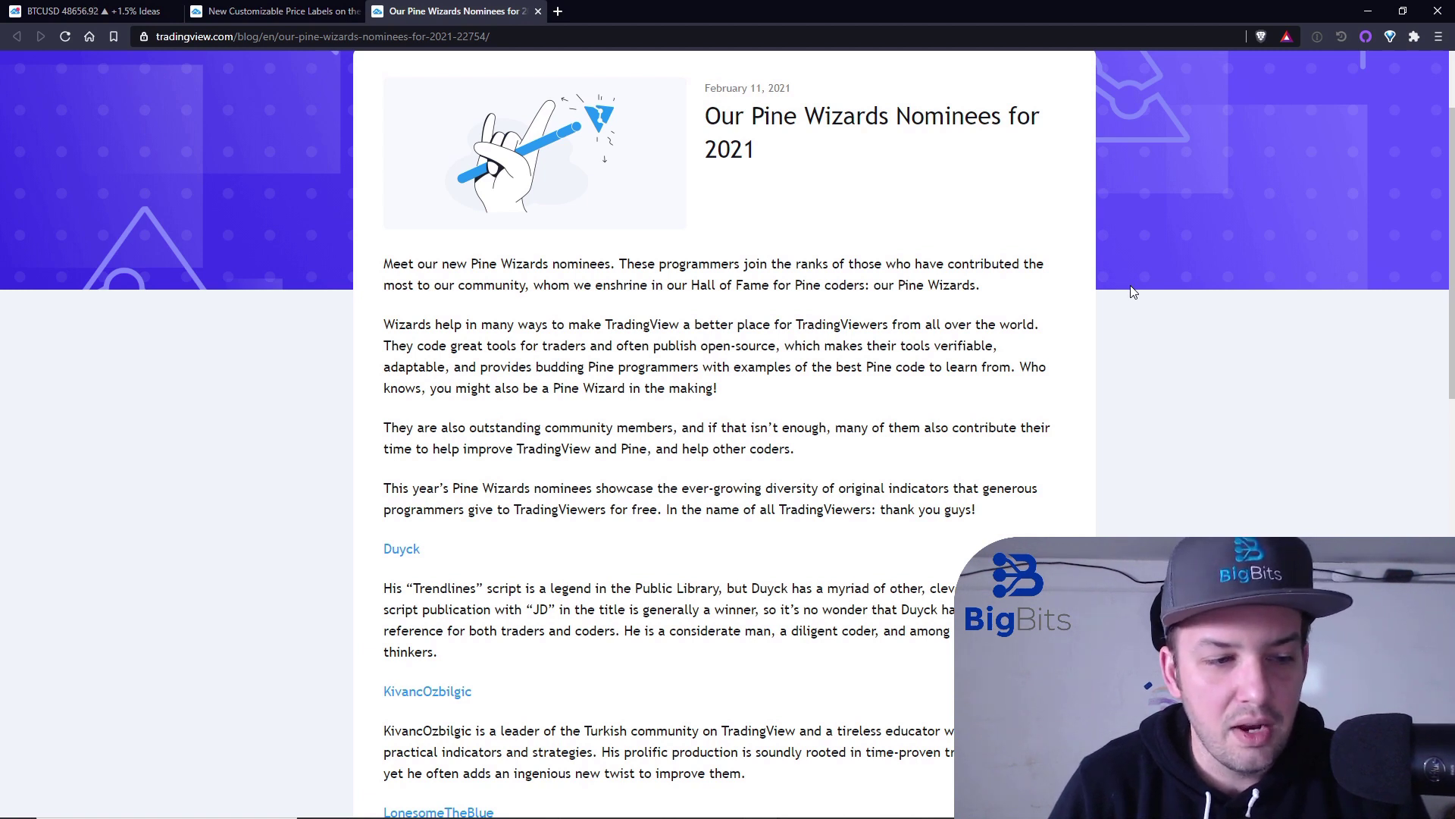
{"action": "scroll", "coordinate": [1133, 292], "scroll_direction": "down", "scroll_amount": 4}
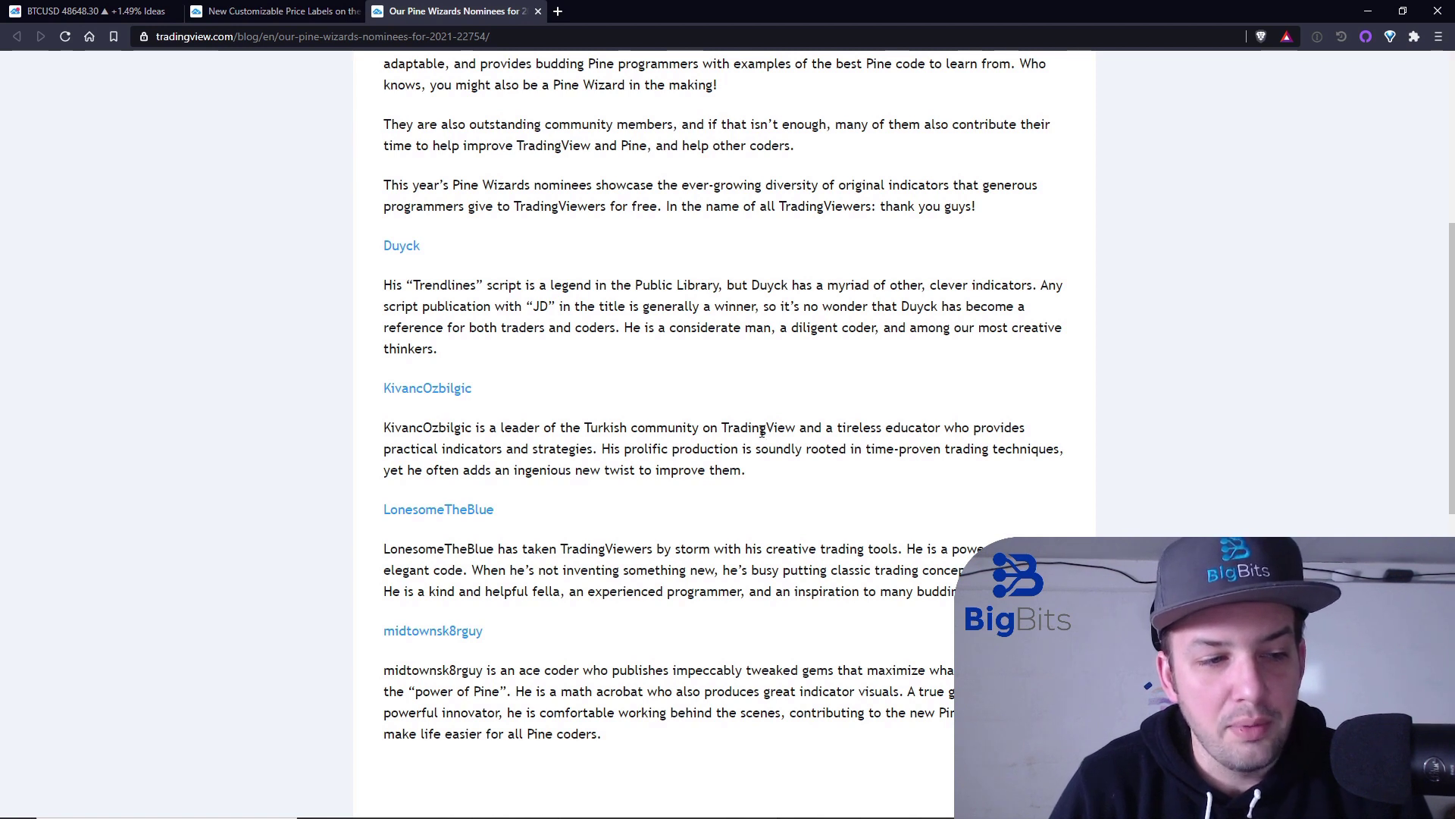
{"action": "scroll", "coordinate": [652, 373], "scroll_direction": "down", "scroll_amount": 1}
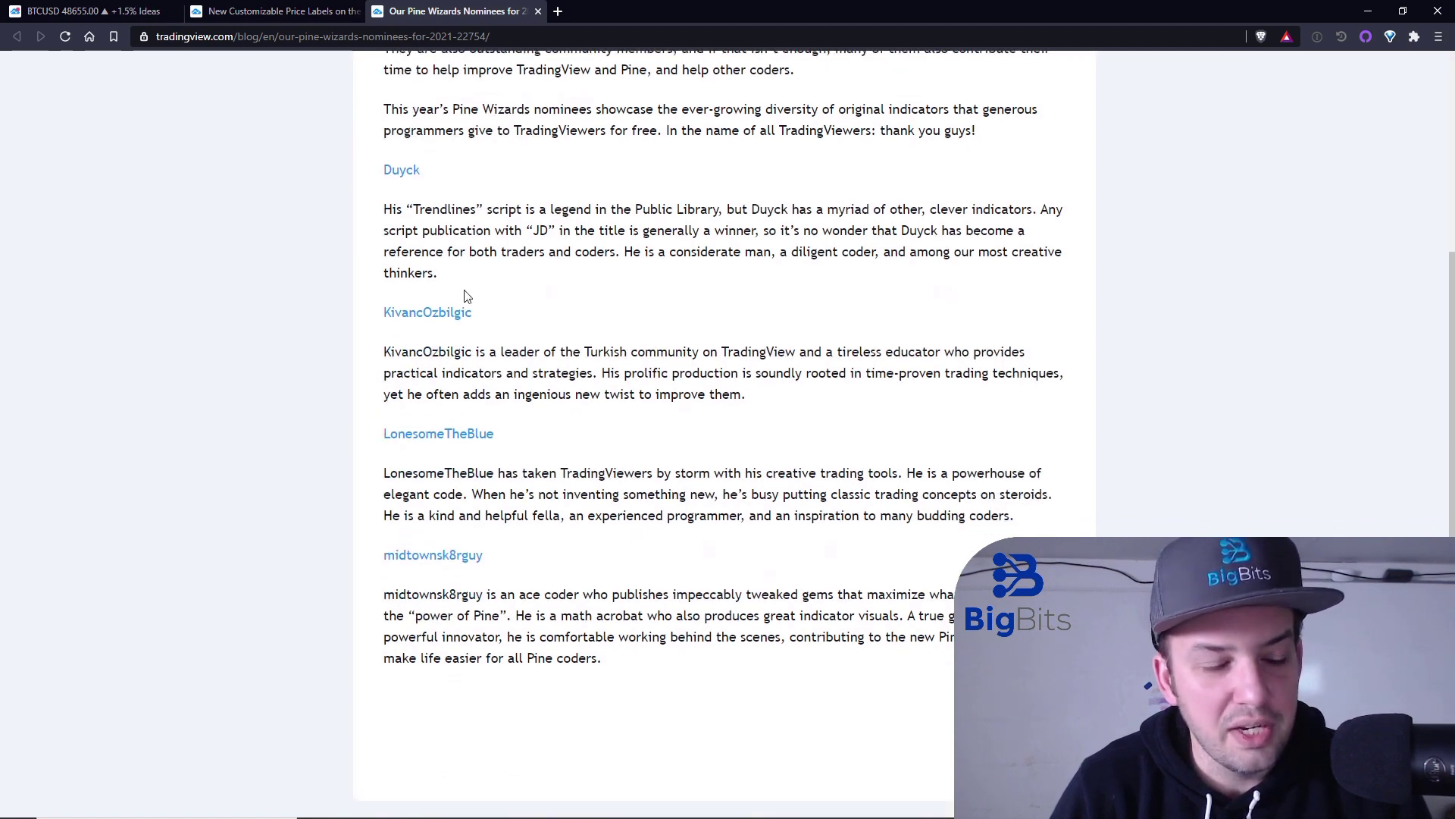
{"action": "scroll", "coordinate": [658, 344], "scroll_direction": "down", "scroll_amount": 3}
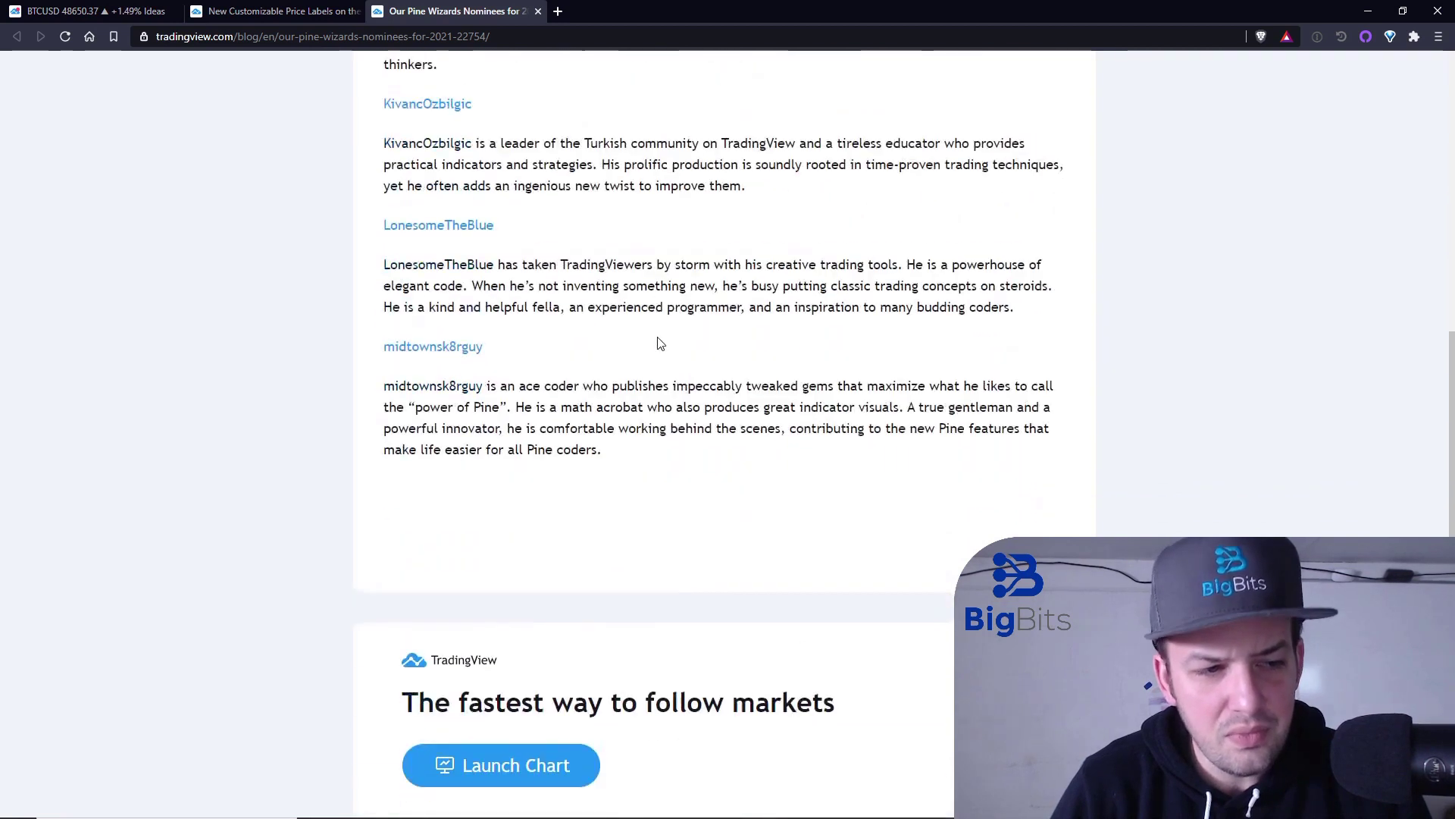
{"action": "scroll", "coordinate": [677, 326], "scroll_direction": "up", "scroll_amount": 5}
Switch back to the BTCUSD chart showing the finished 'Low on bar' note.
{"action": "left_click", "coordinate": [114, 9]}
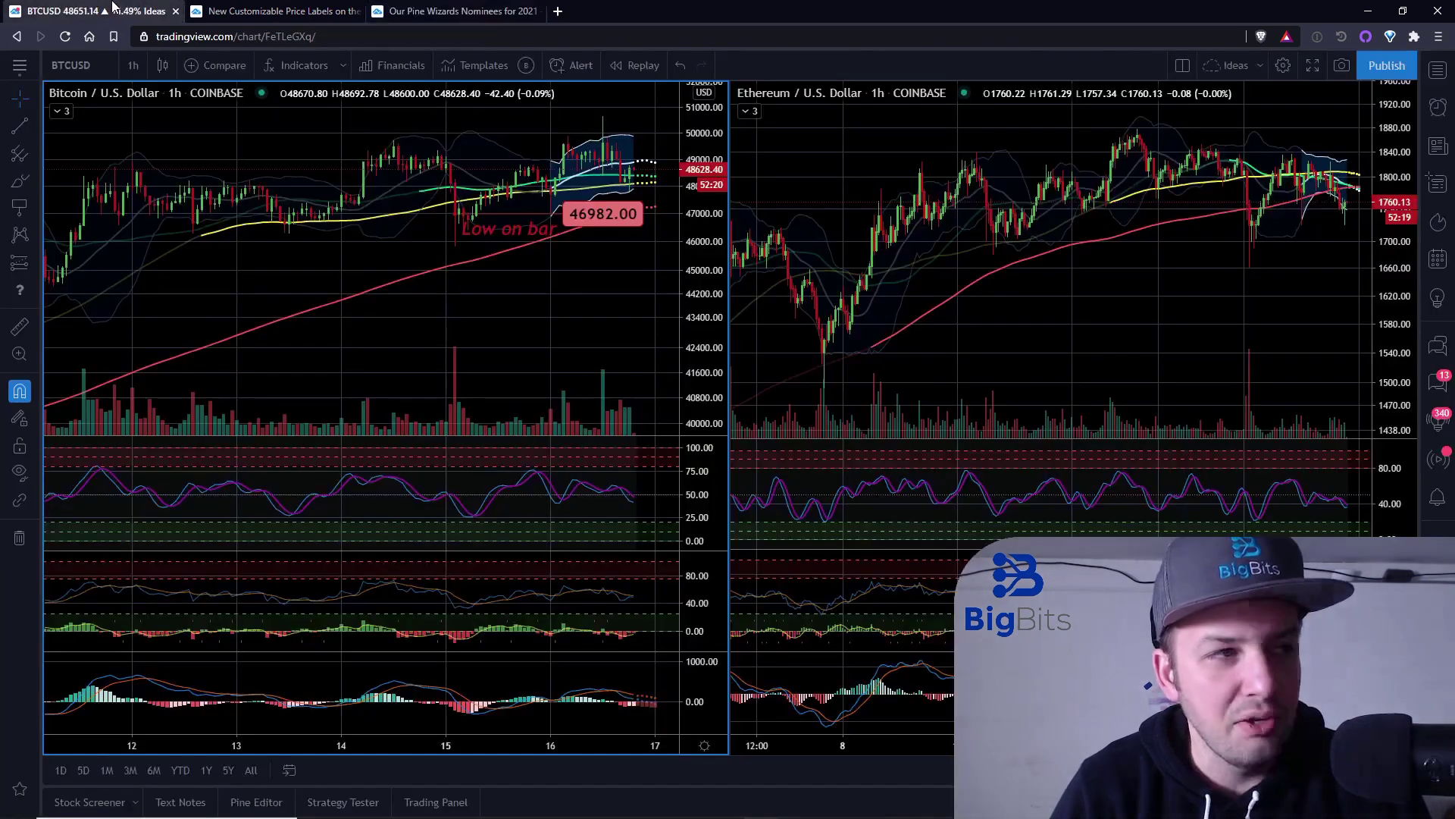